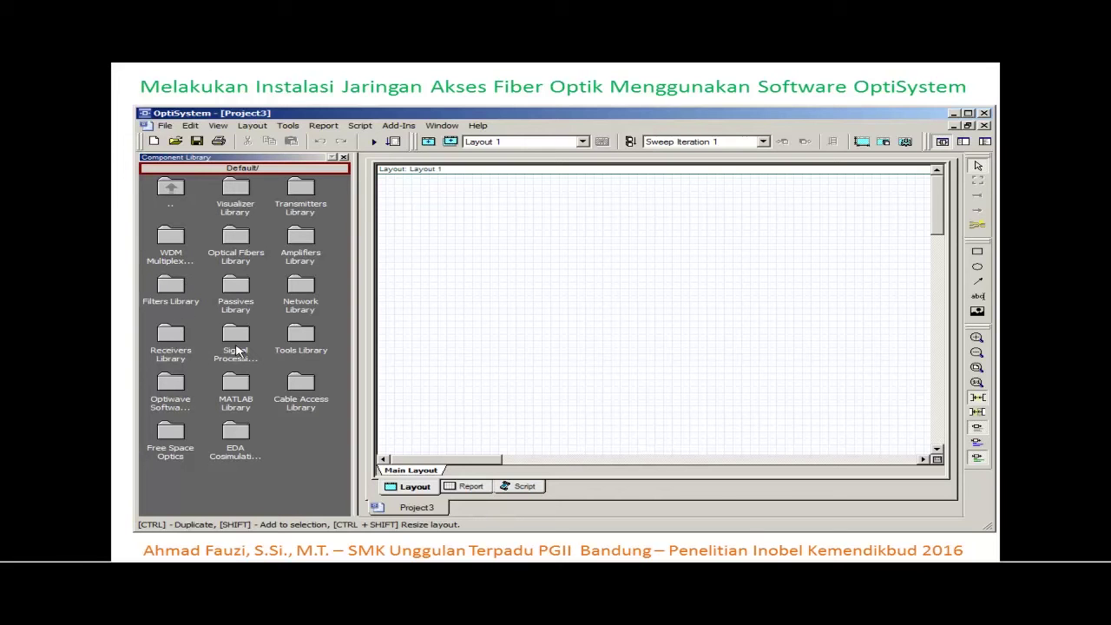
- Place an Optical Transmitter from the Transmitters Library's Optical Transmitters near the upper-left corner of the empty layout
double_click(302, 192)
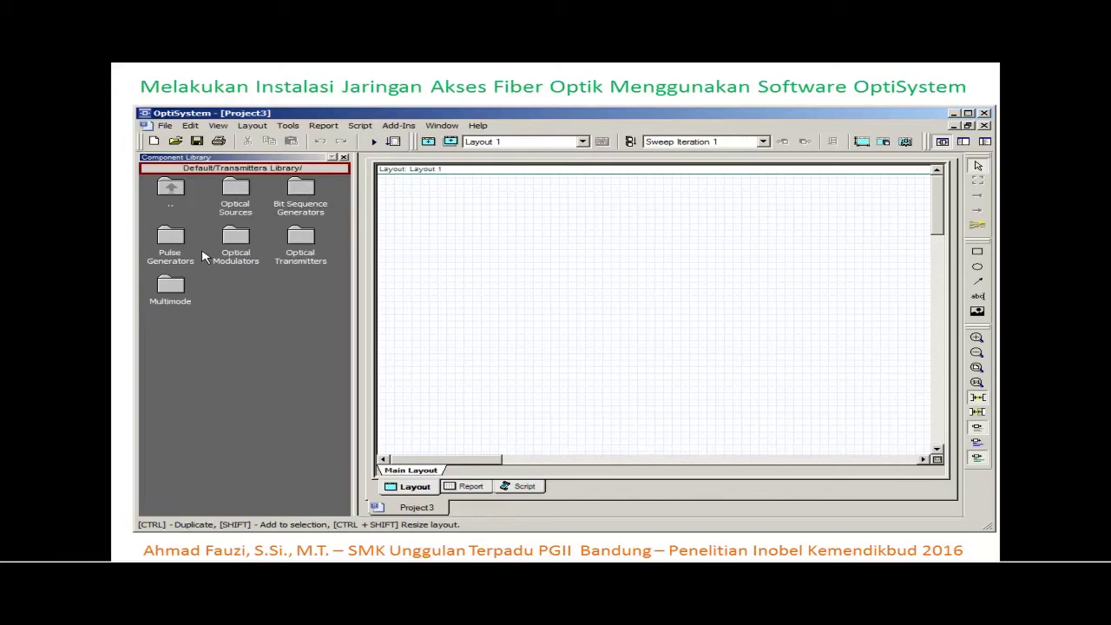
double_click(304, 246)
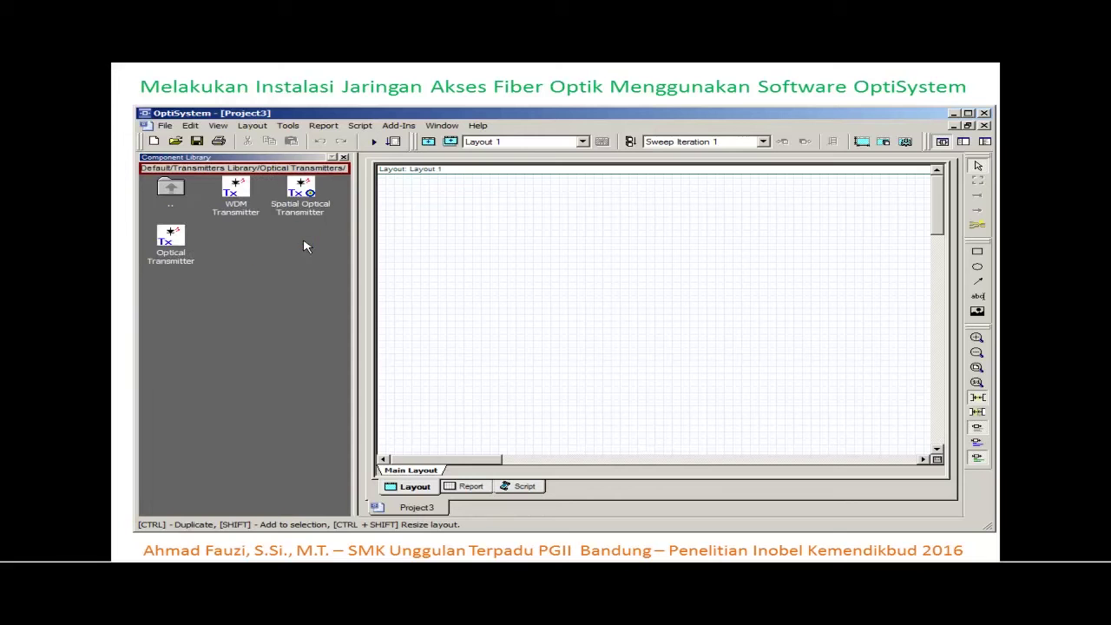
click(170, 240)
drag(171, 241, 408, 211)
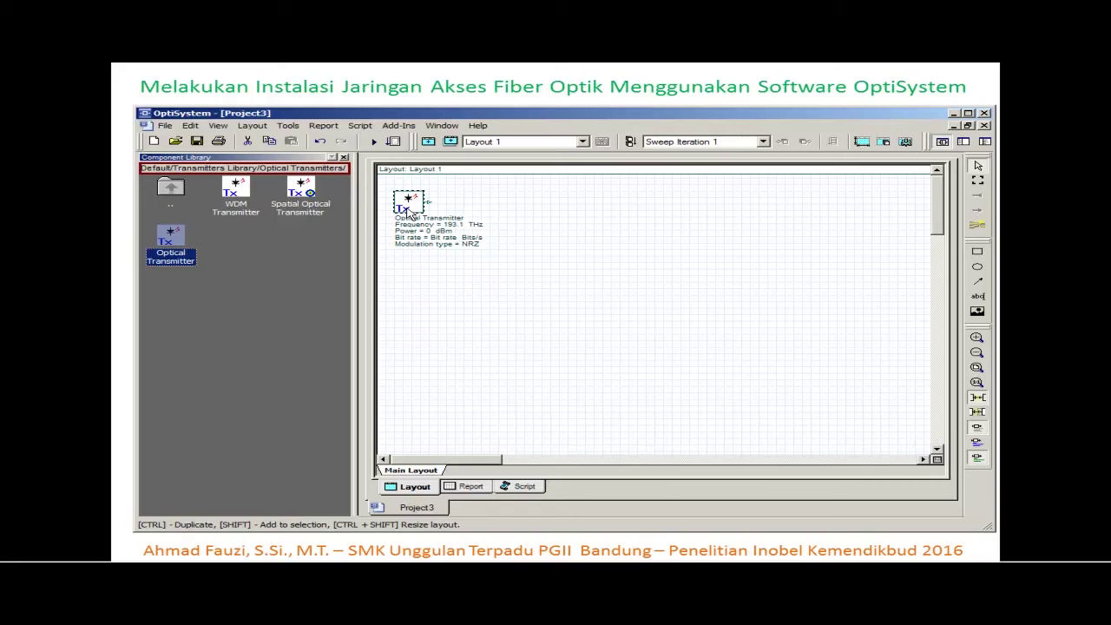
- Set the Optical Transmitter's power to 5 dBm
double_click(408, 211)
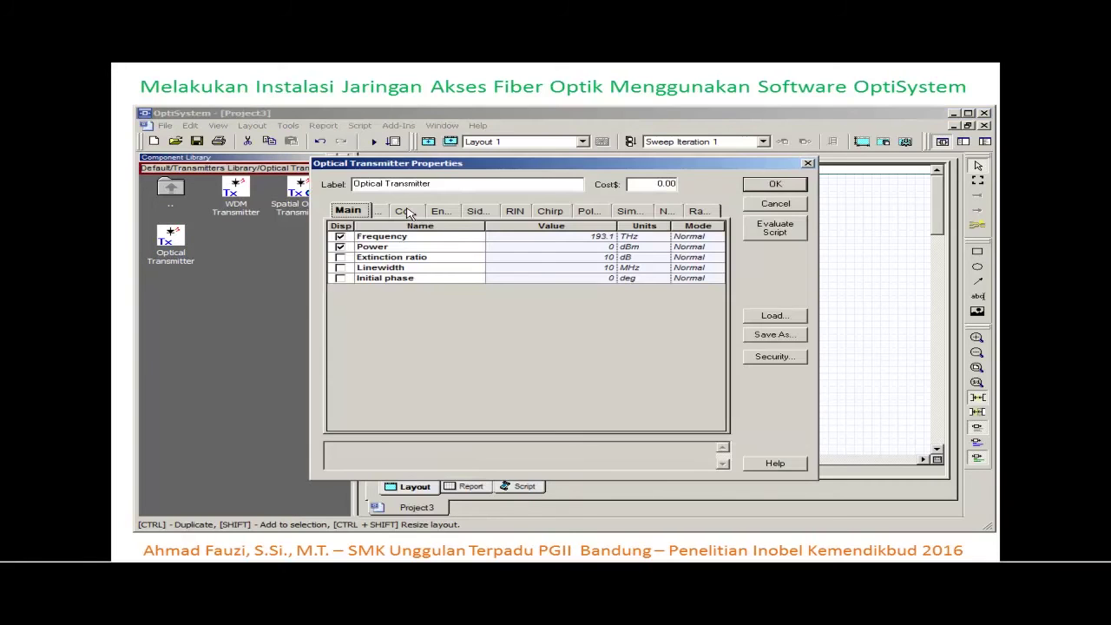
click(609, 249)
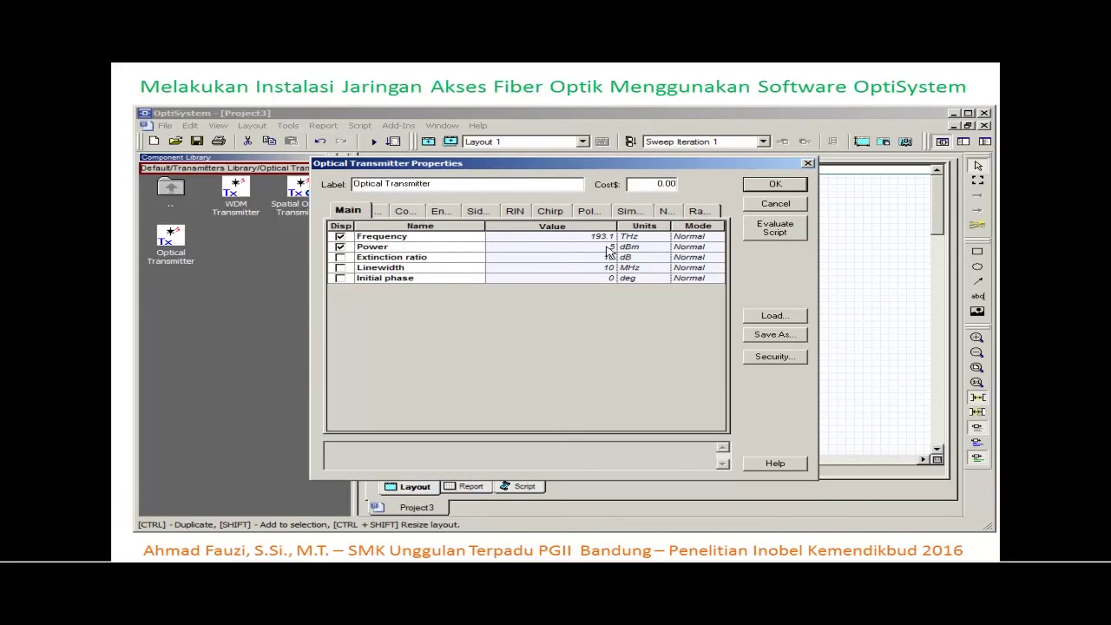
click(765, 188)
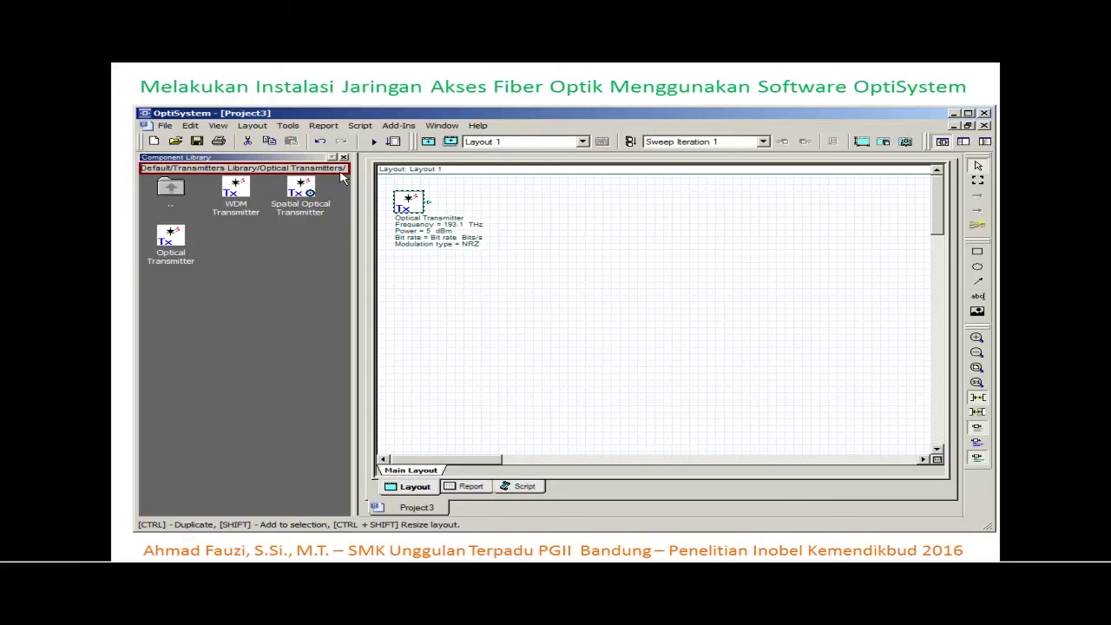
- Place a Connector from the Passives Library's optical connectors to the right of the transmitter, linked to its output
double_click(171, 189)
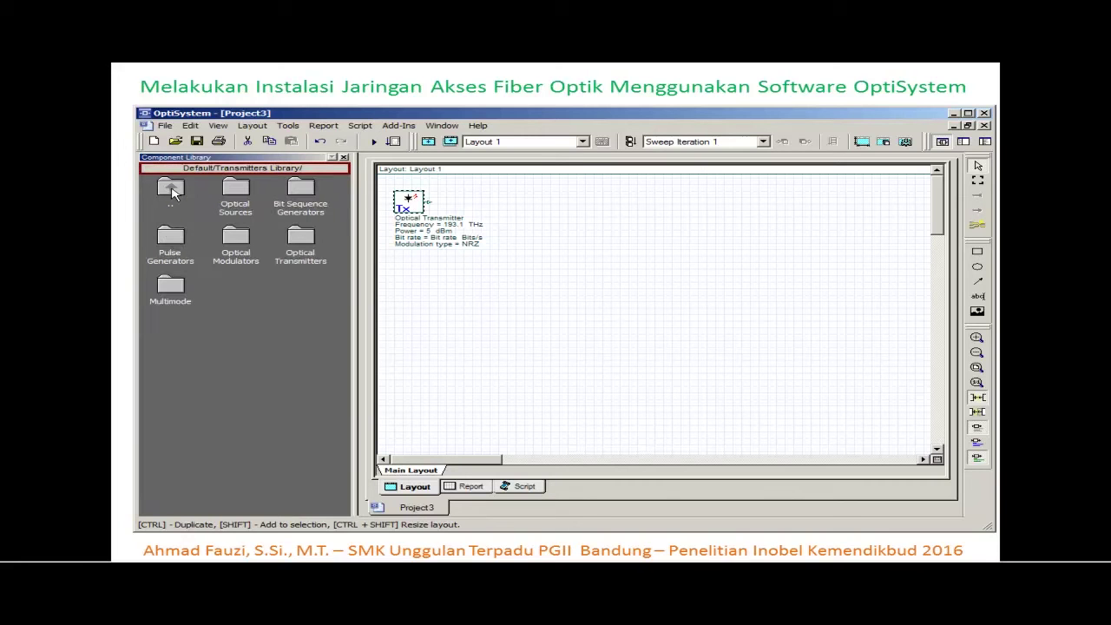
double_click(171, 190)
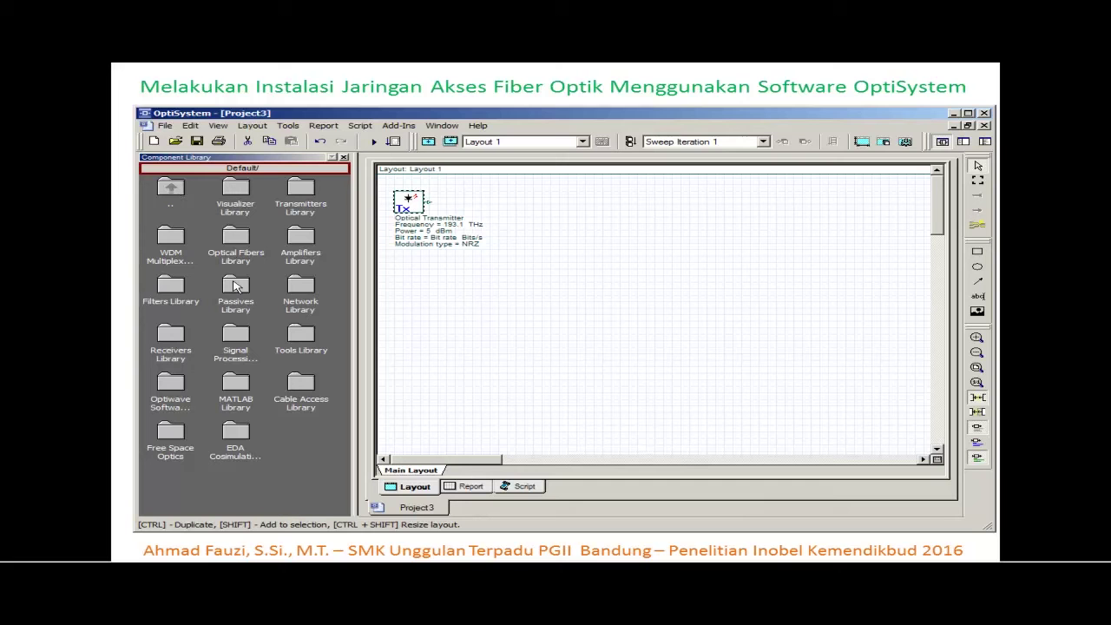
double_click(234, 289)
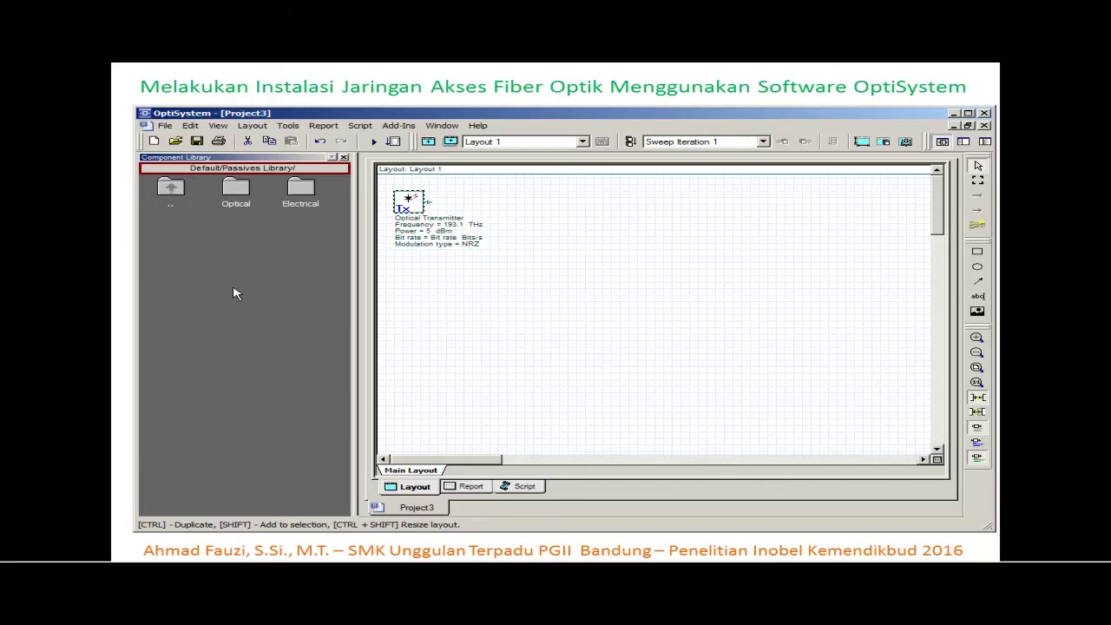
double_click(235, 189)
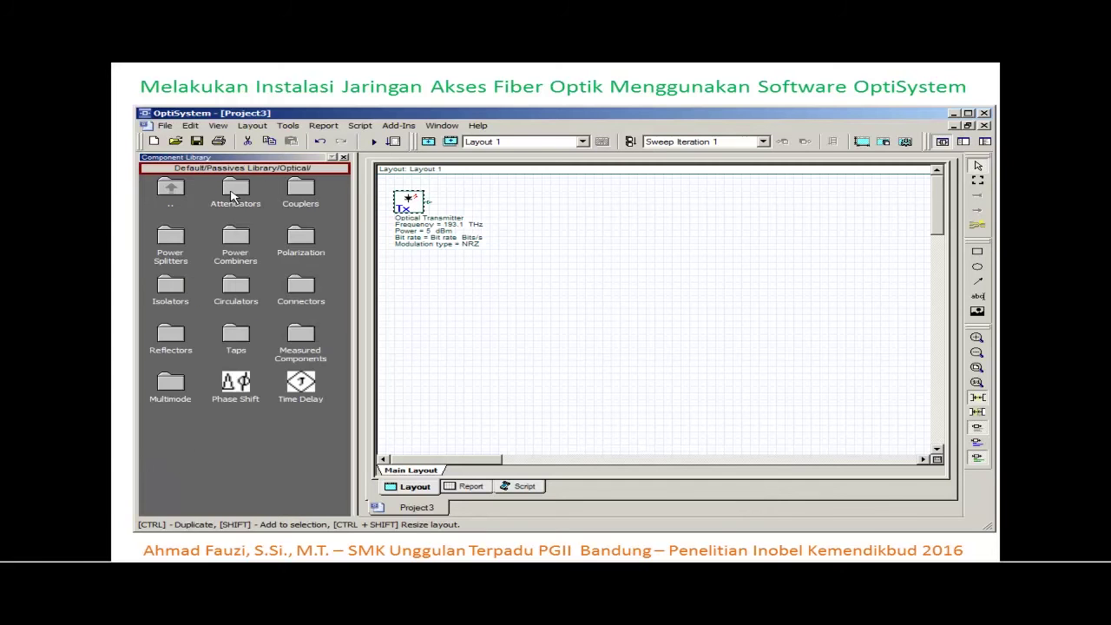
double_click(303, 288)
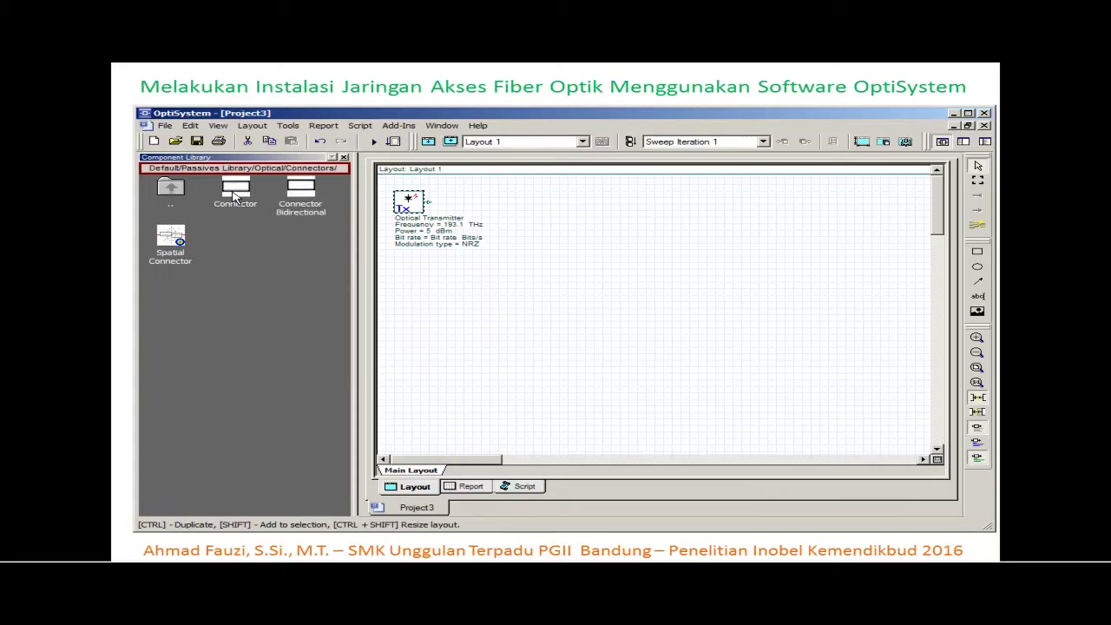
drag(232, 196, 538, 222)
double_click(538, 222)
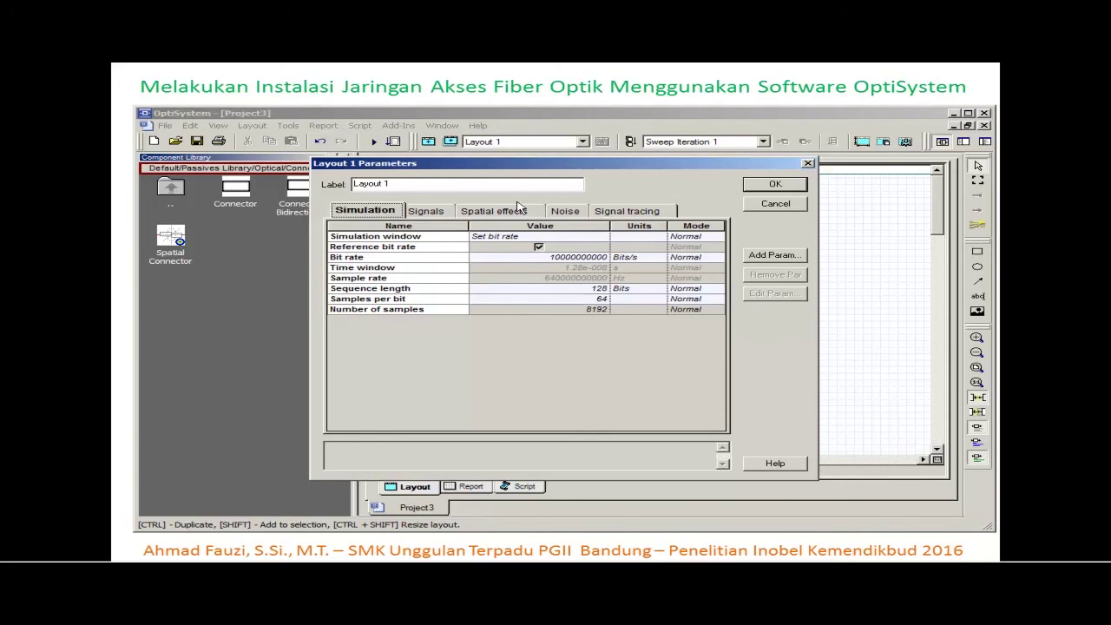
click(751, 203)
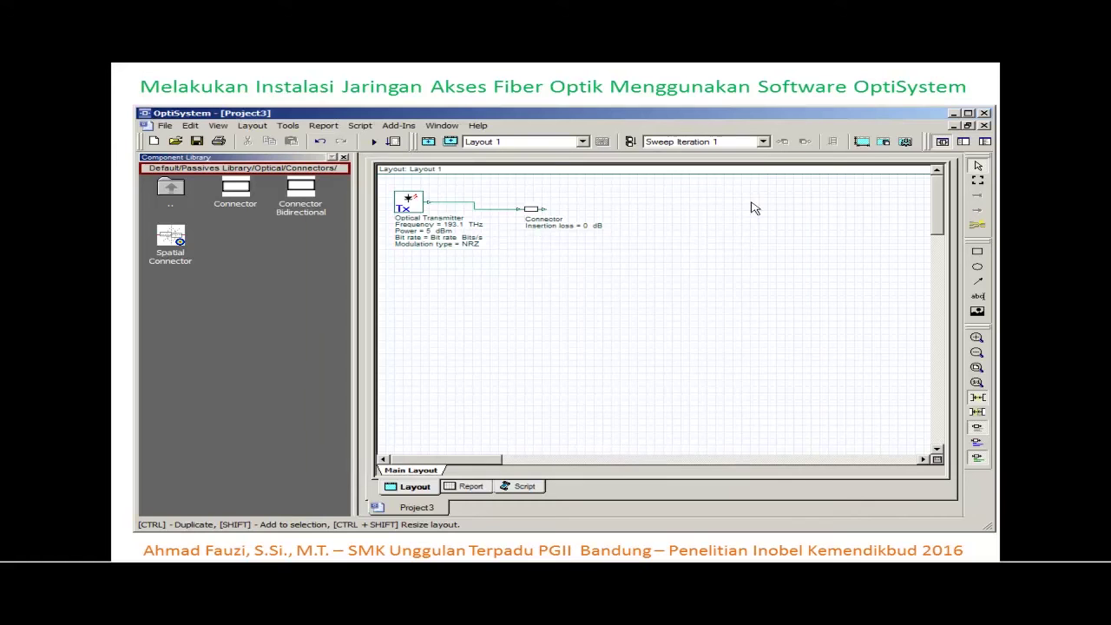
double_click(540, 229)
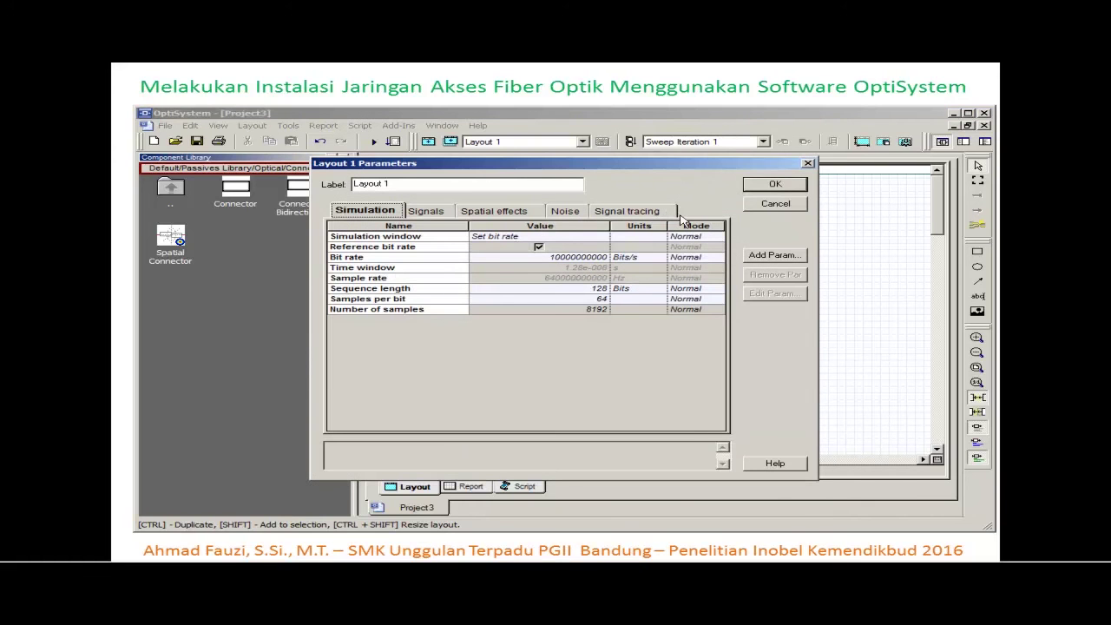
click(790, 208)
- Try to set the insertion loss of the connector after the transmitter to 0.5 dB
double_click(532, 214)
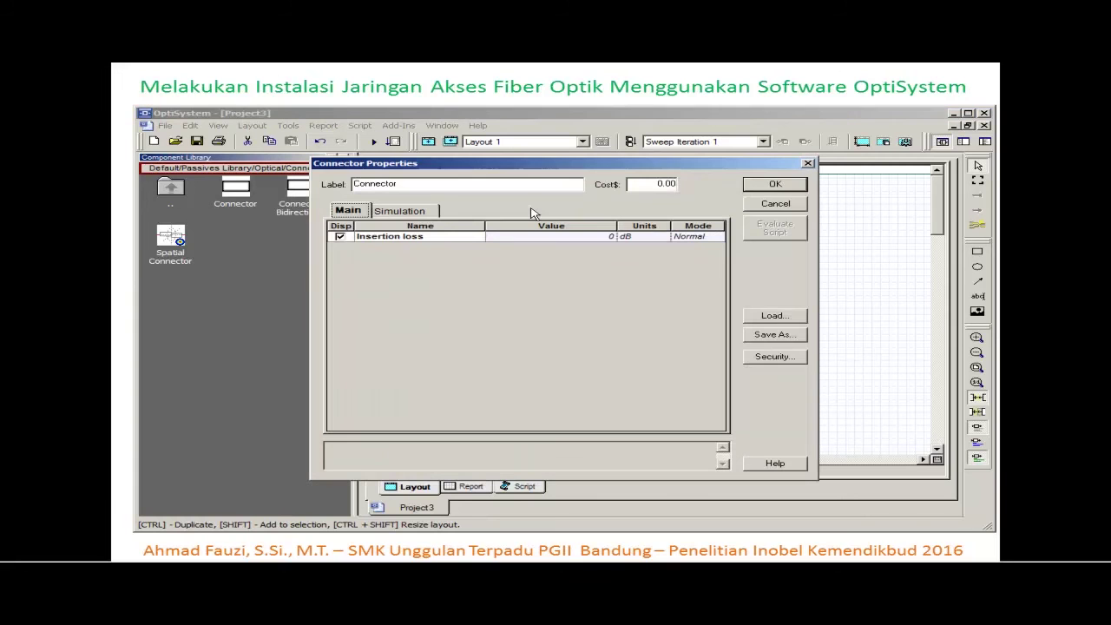
click(611, 238)
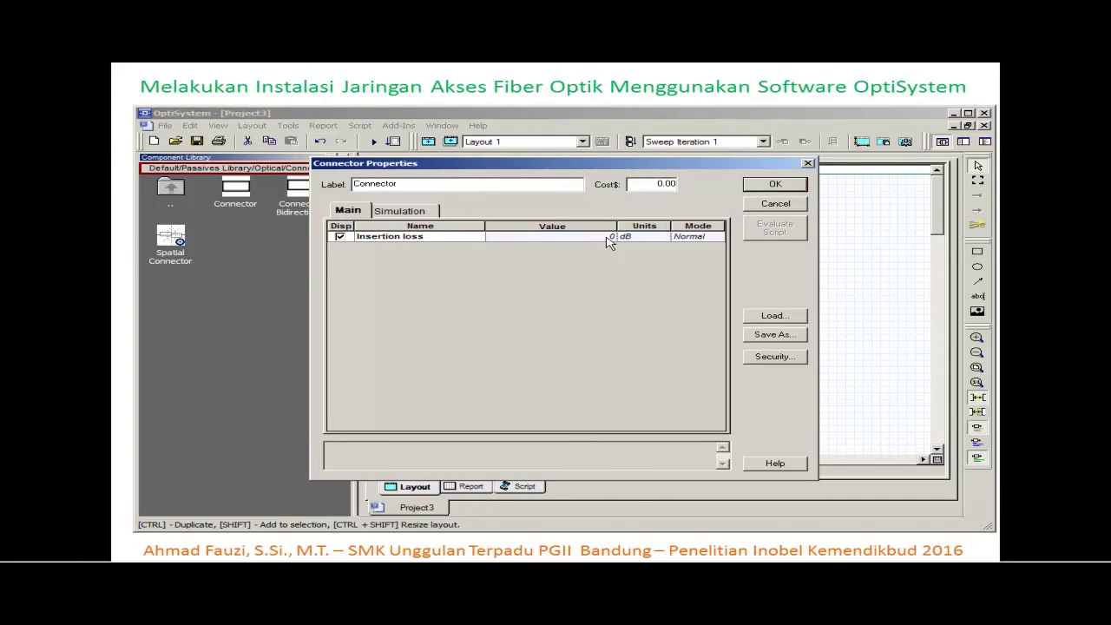
text(.5)
click(797, 189)
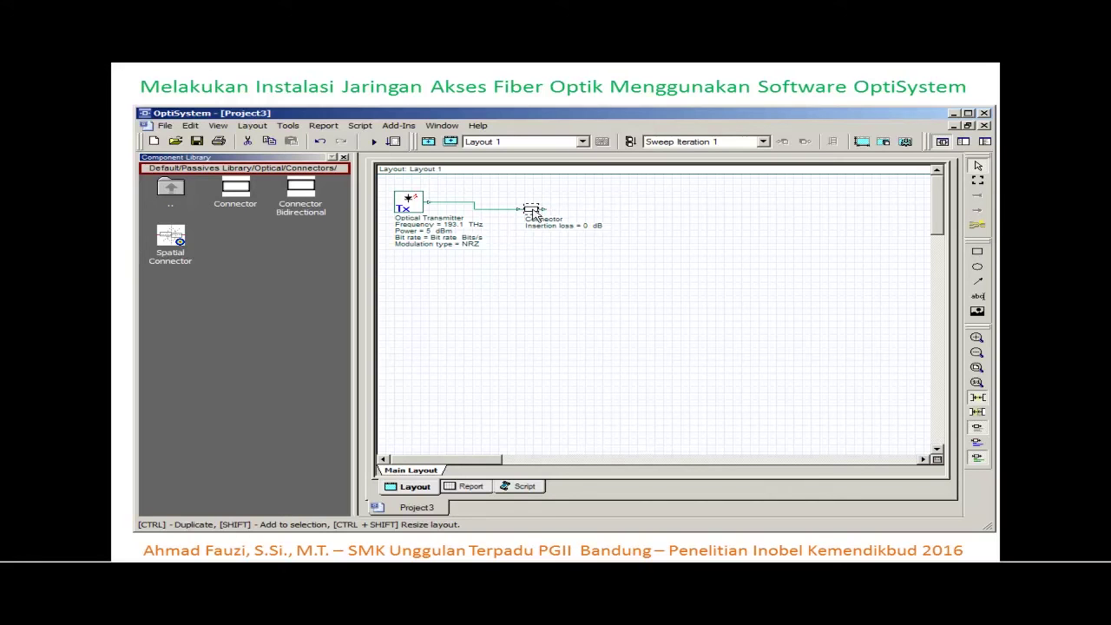
- Set the connector's insertion loss to 0.5 dB
double_click(533, 211)
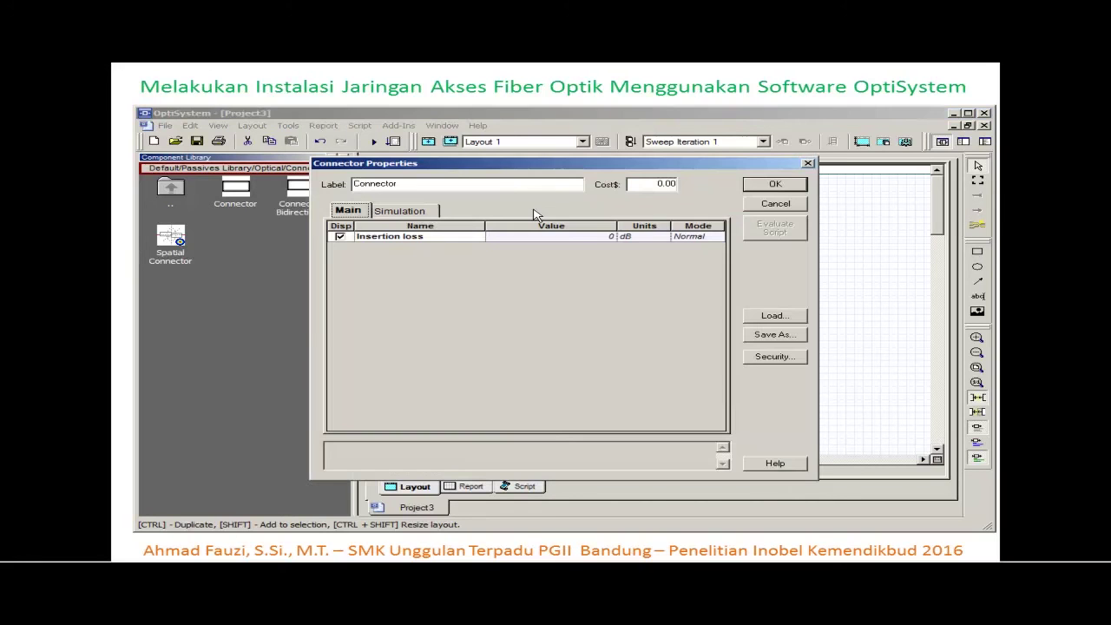
click(615, 240)
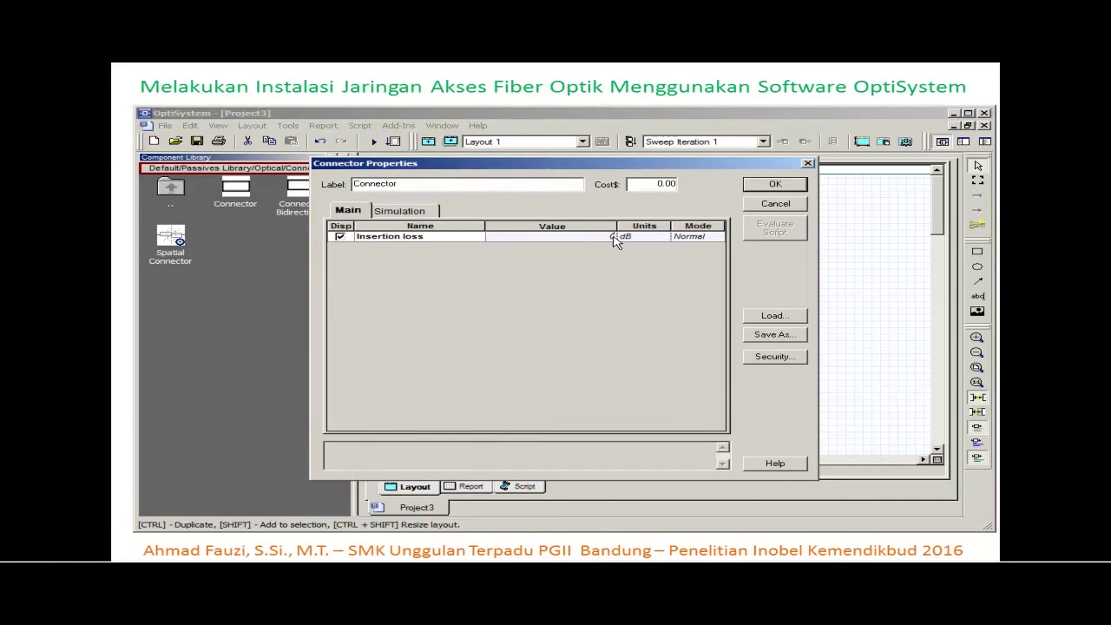
text(.5)
click(771, 187)
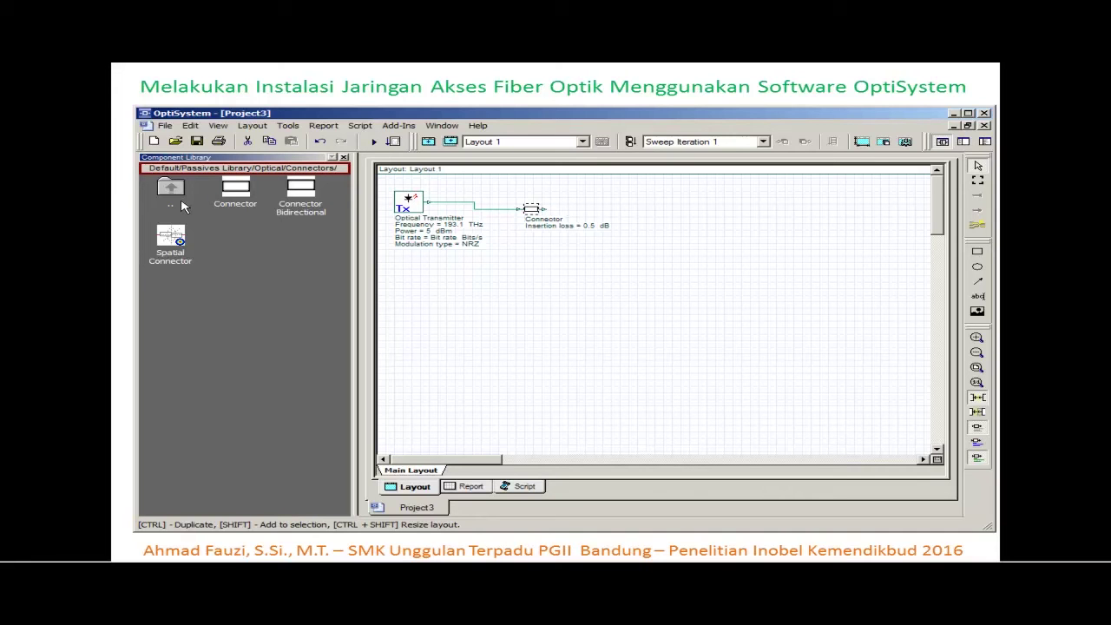
- Place an Optical Fiber from the Optical Fibers Library to the right of the connector, linked to the connector's output
click(180, 201)
click(170, 199)
double_click(173, 197)
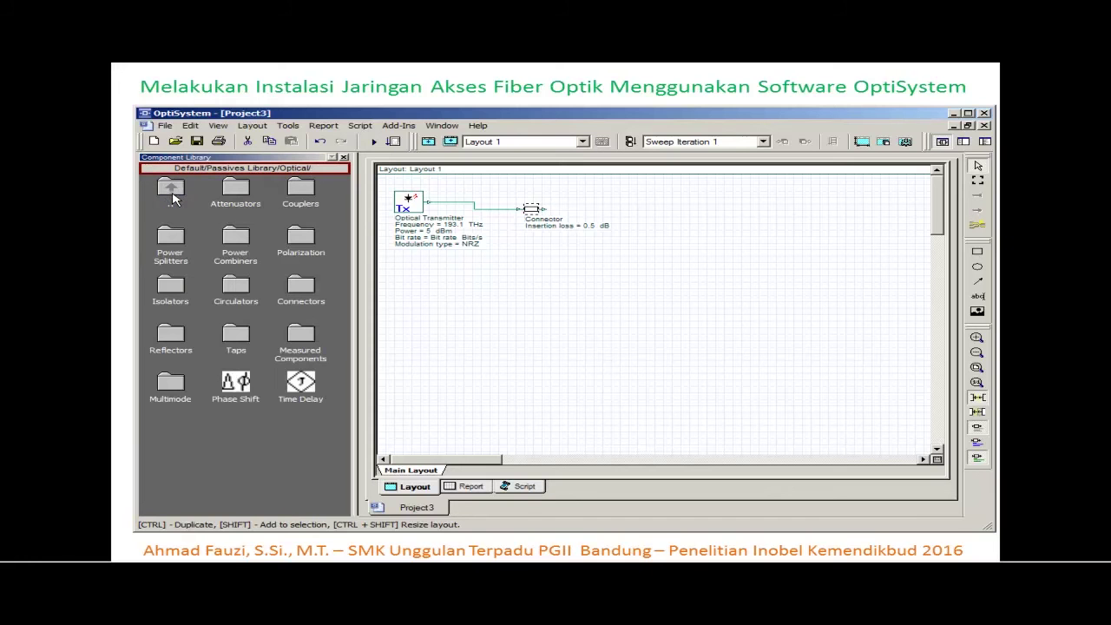
double_click(172, 195)
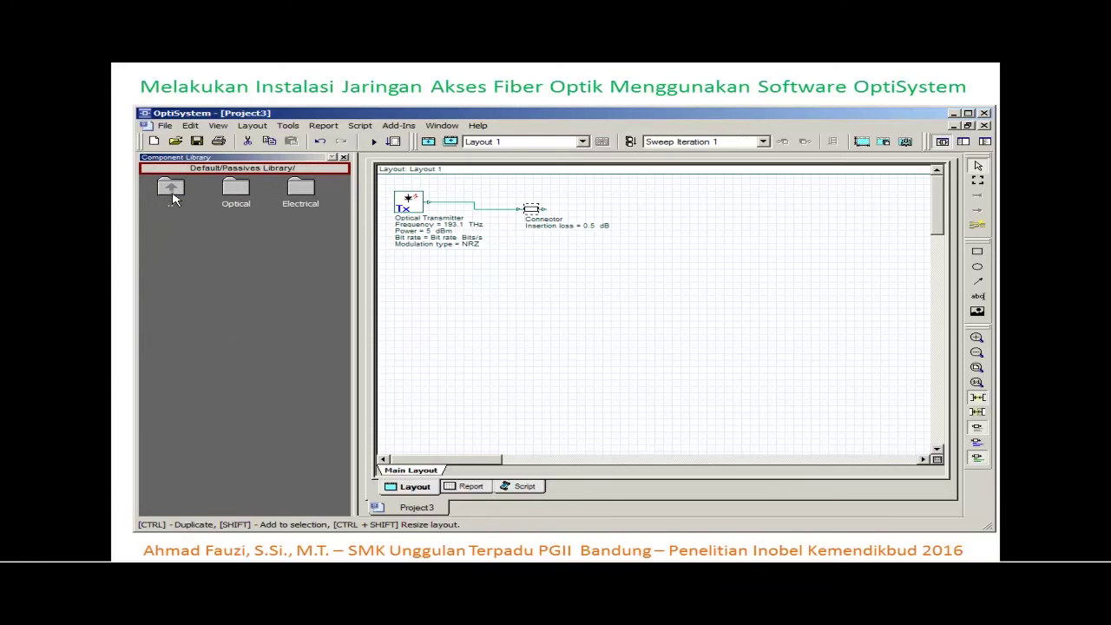
double_click(172, 196)
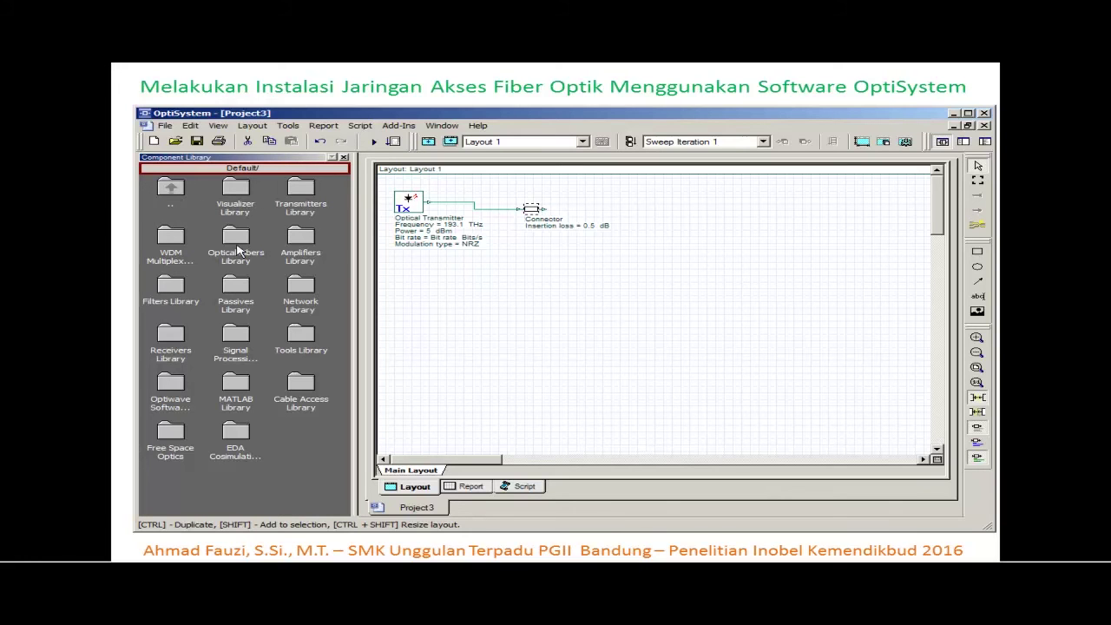
double_click(236, 243)
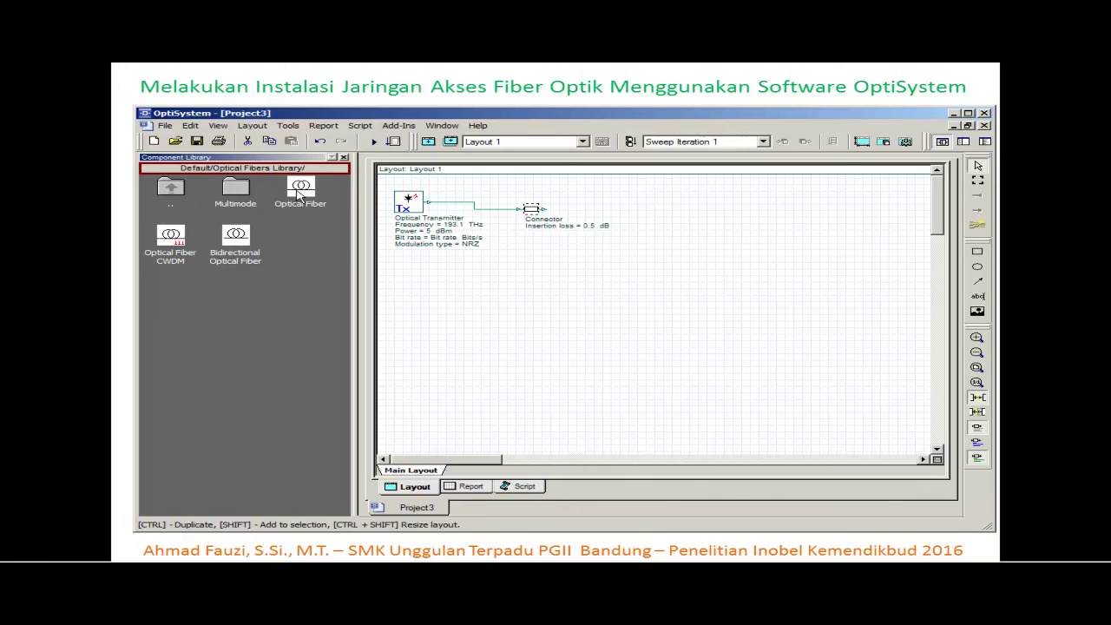
drag(298, 195, 601, 198)
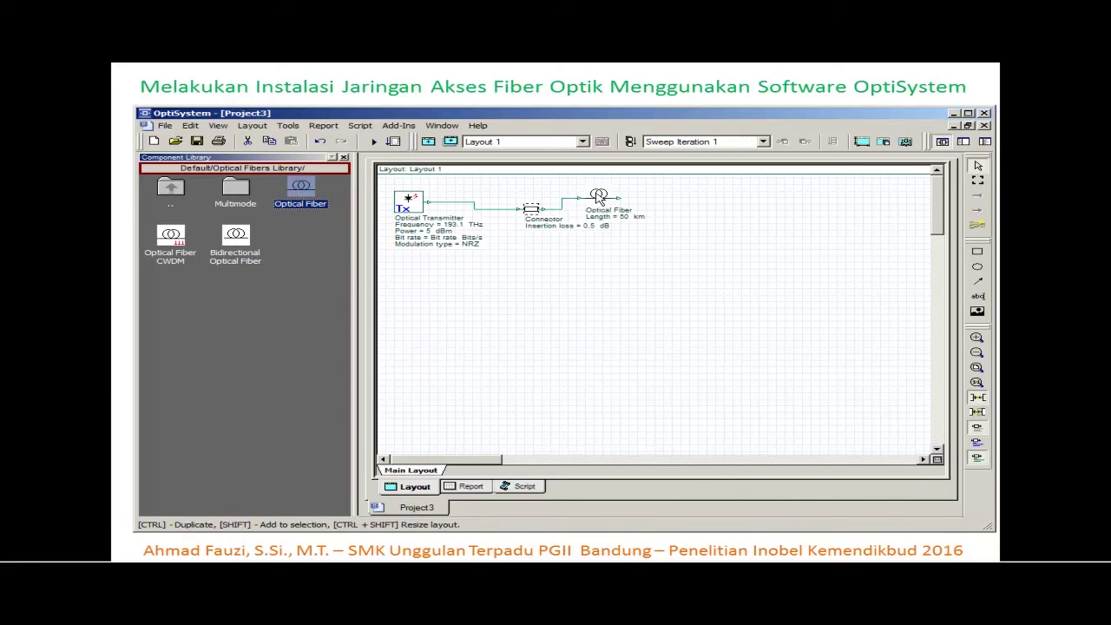
- Set the Optical Fiber's length to 2 km
click(602, 198)
double_click(601, 196)
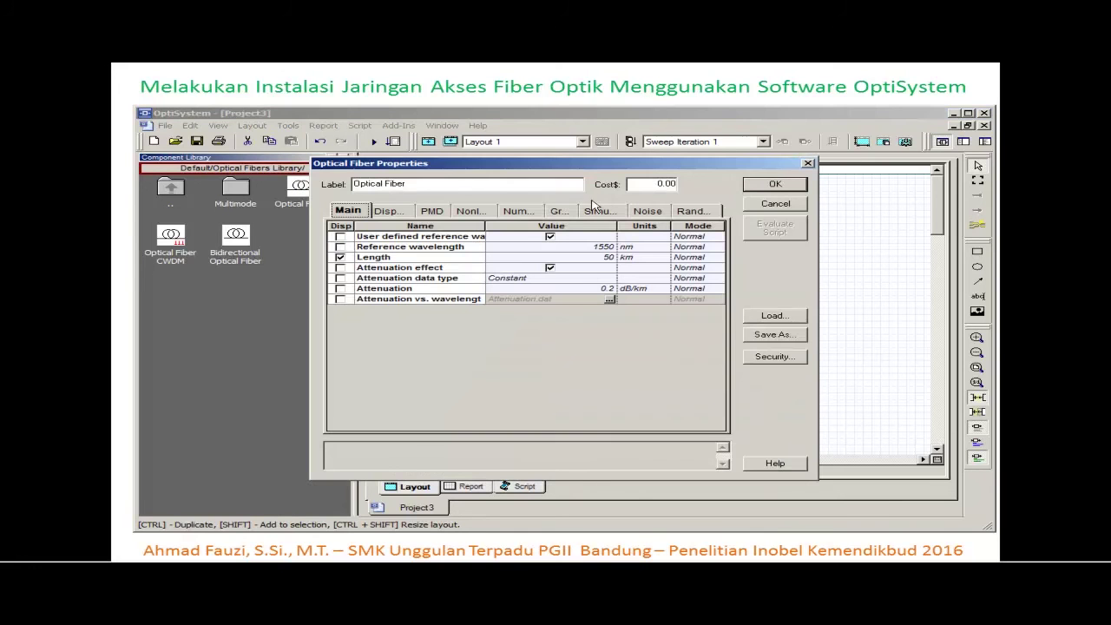
click(602, 258)
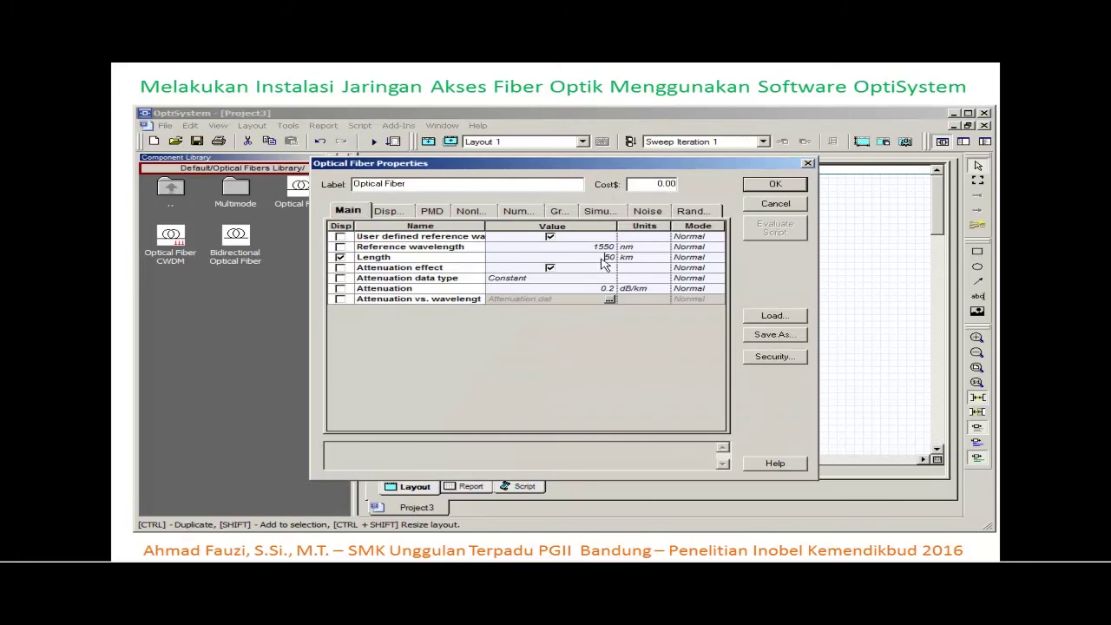
key(Delete)
key(Delete)
text(2)
click(771, 186)
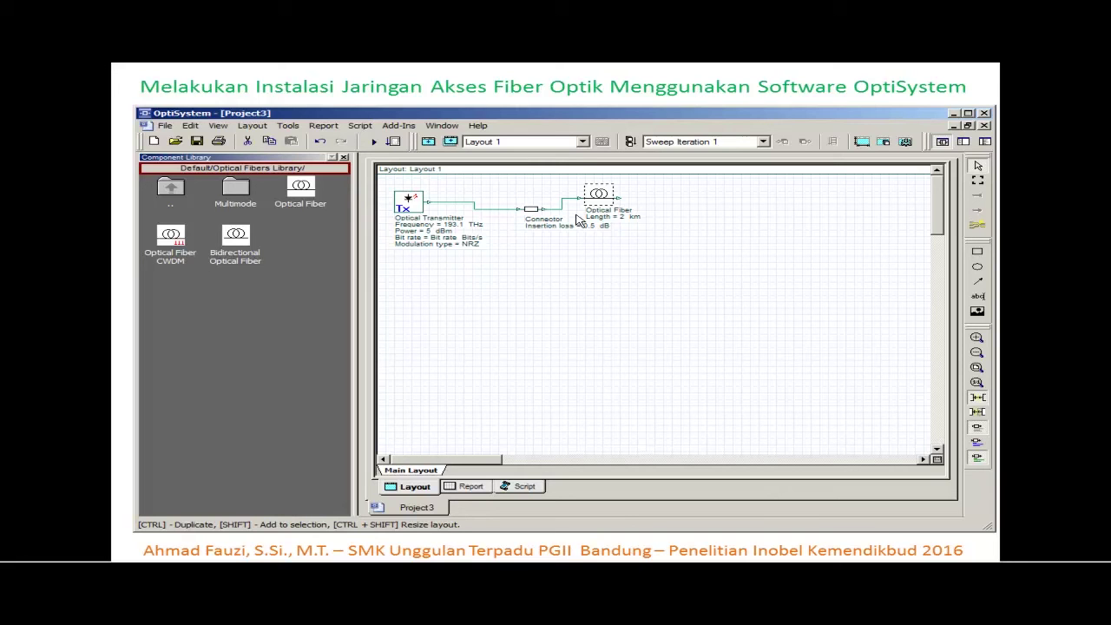
- Place a second Connector from the Passives Library's optical connectors to the right of the optical fiber, linked to the fiber's output
double_click(174, 195)
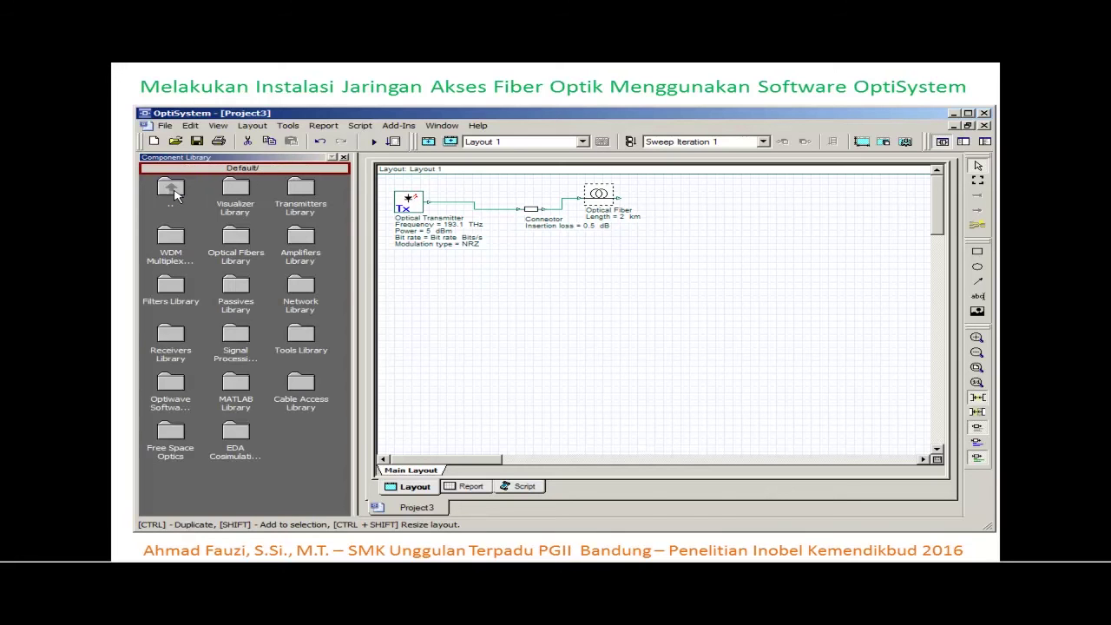
double_click(174, 193)
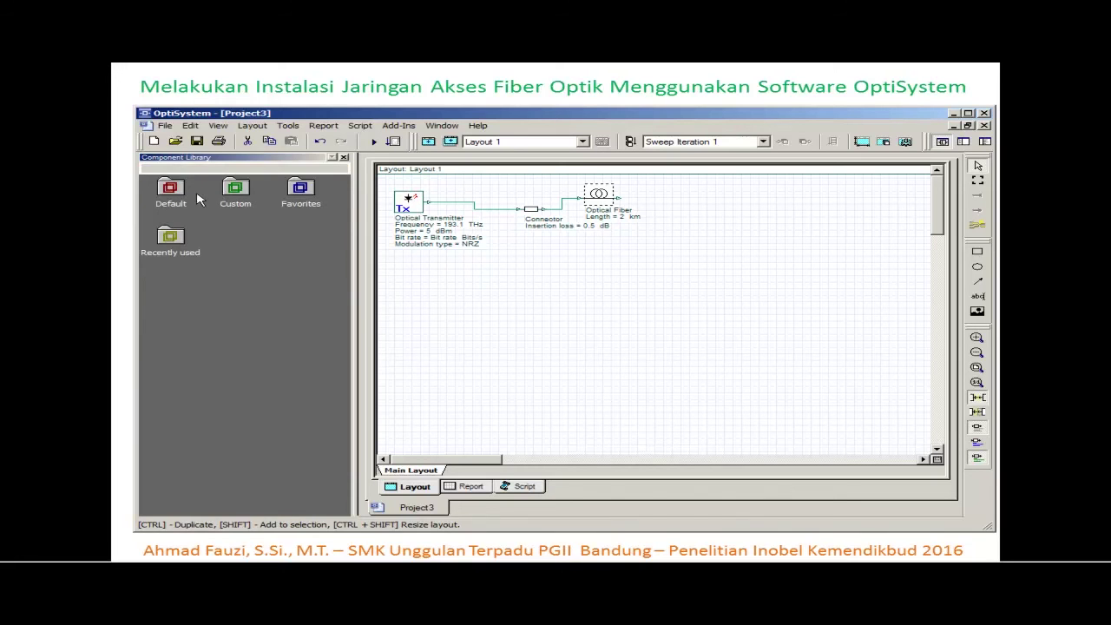
click(170, 201)
double_click(170, 201)
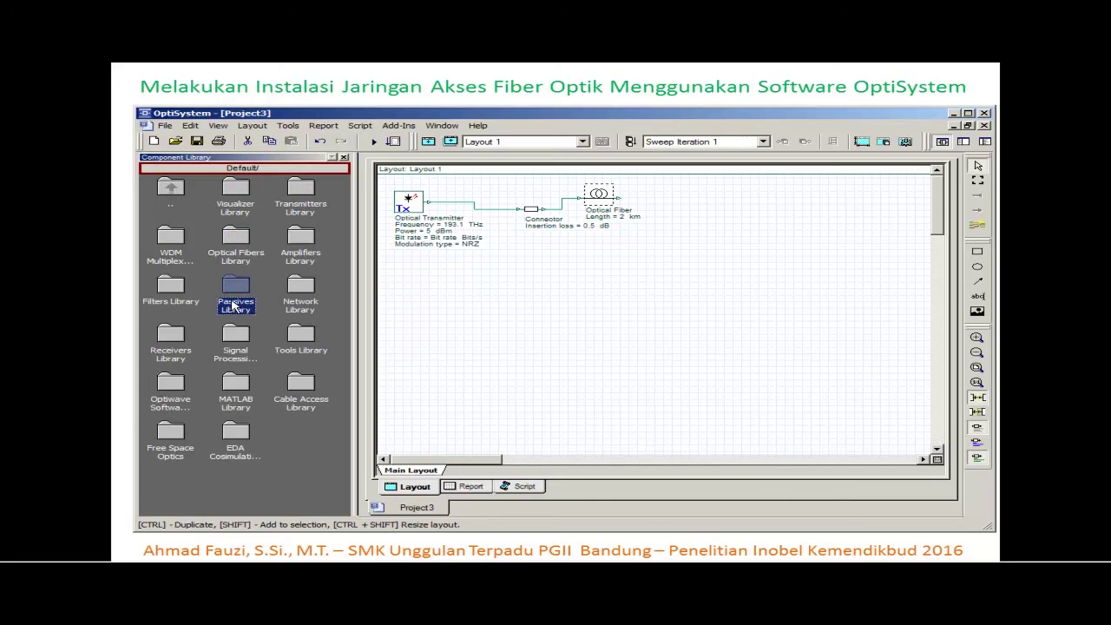
double_click(235, 303)
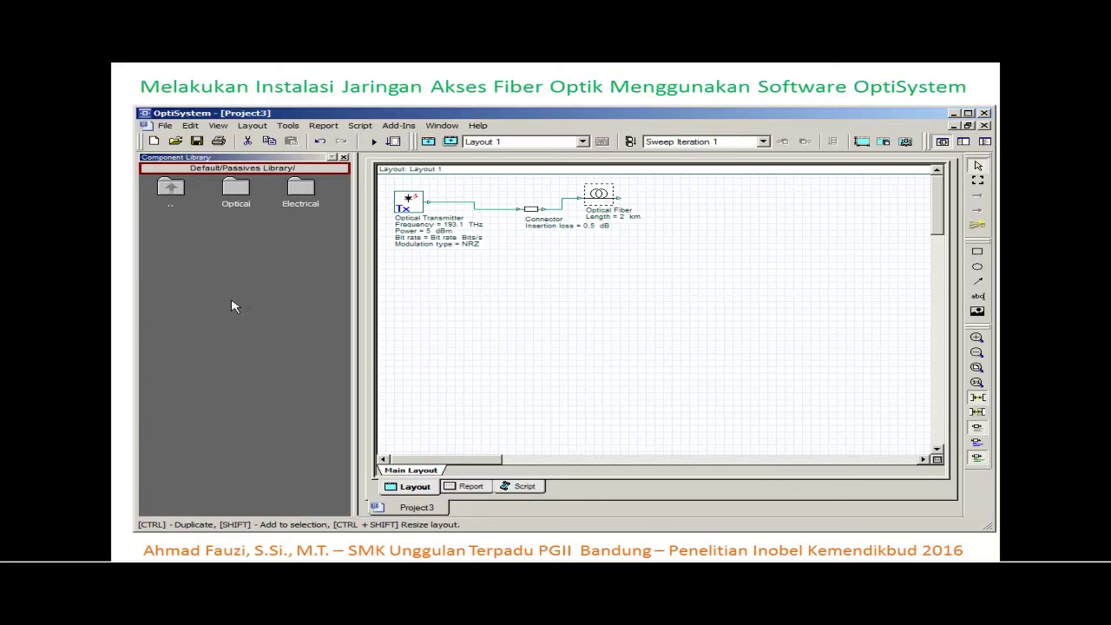
double_click(236, 203)
click(303, 289)
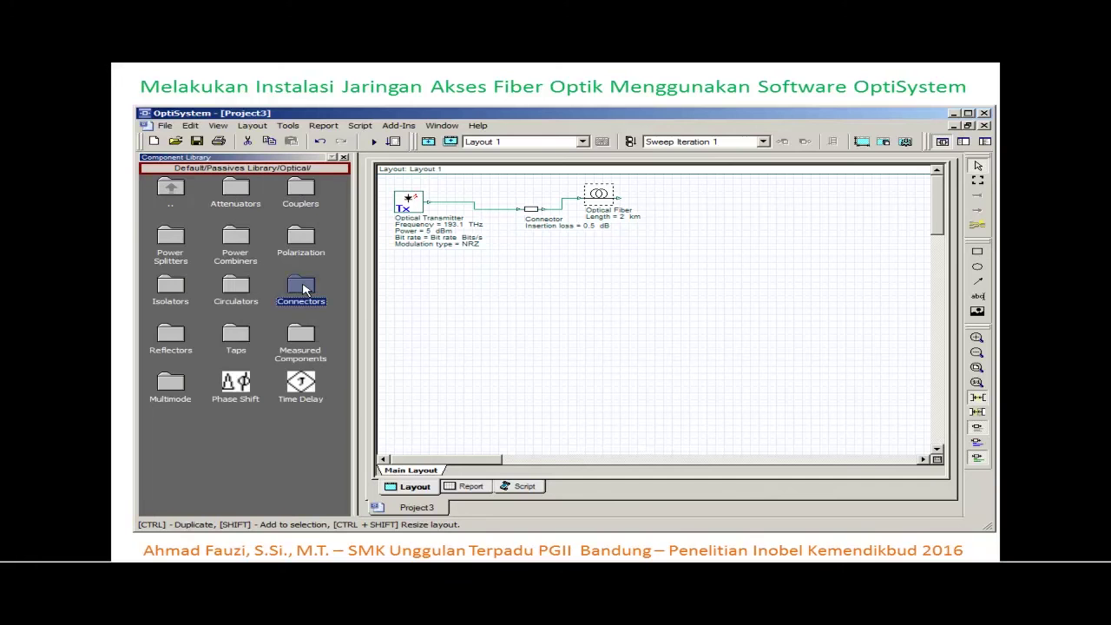
double_click(302, 289)
click(243, 192)
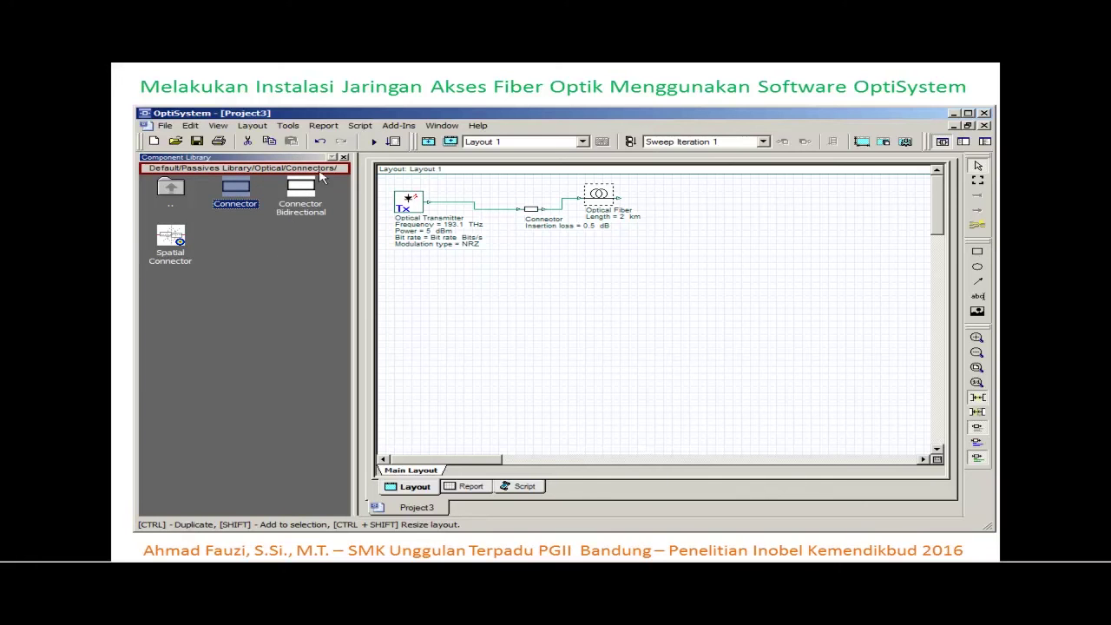
drag(321, 176, 659, 212)
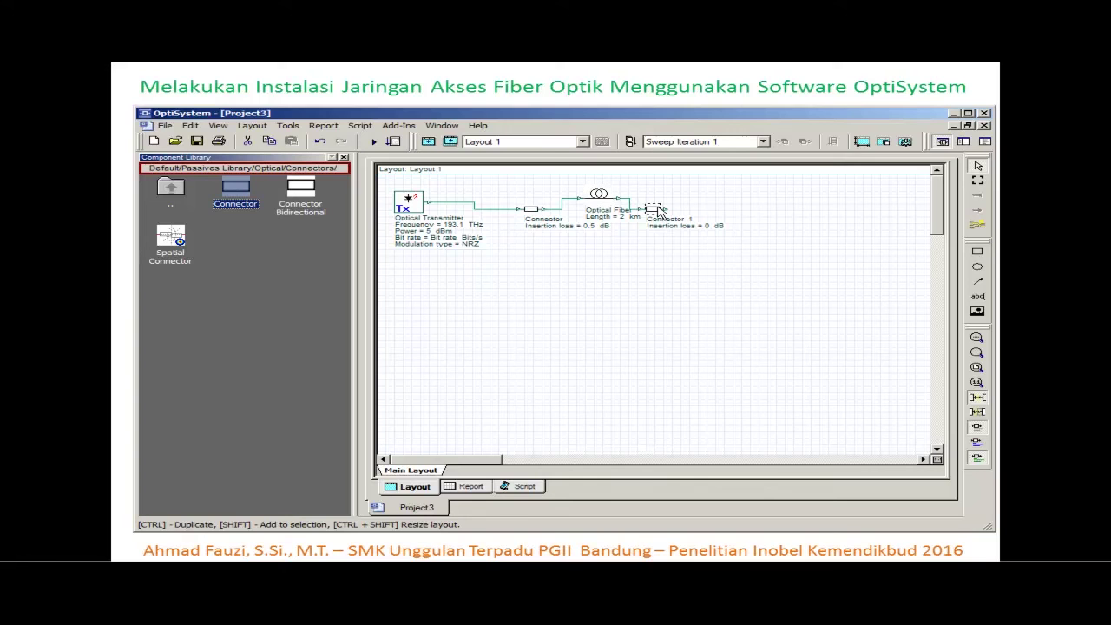
- Set the second connector's insertion loss to 0.5 dB
double_click(656, 211)
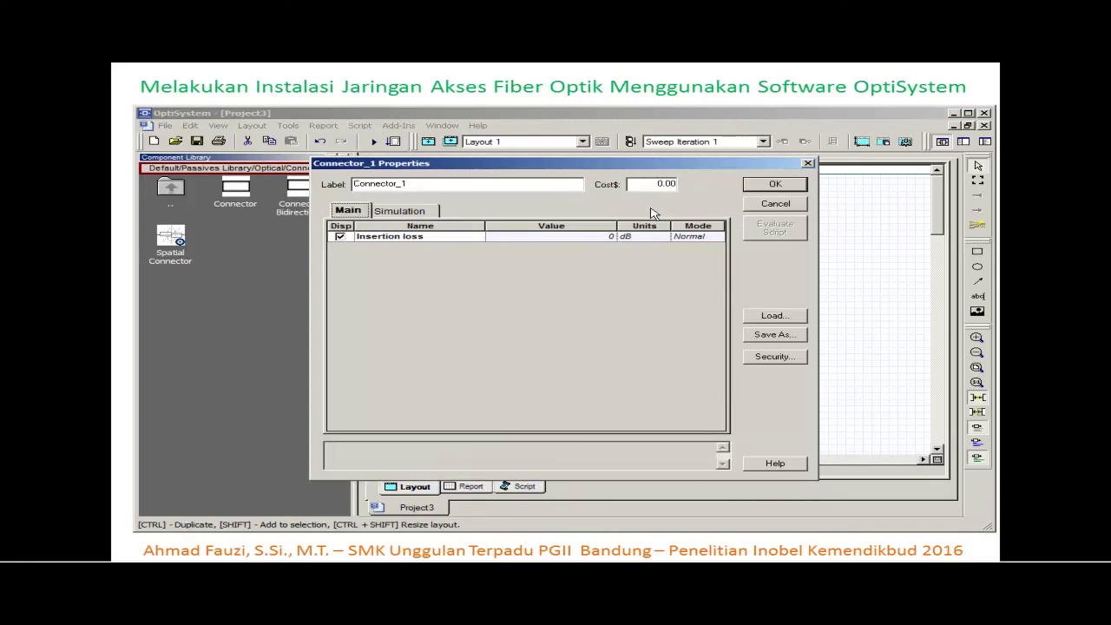
click(608, 238)
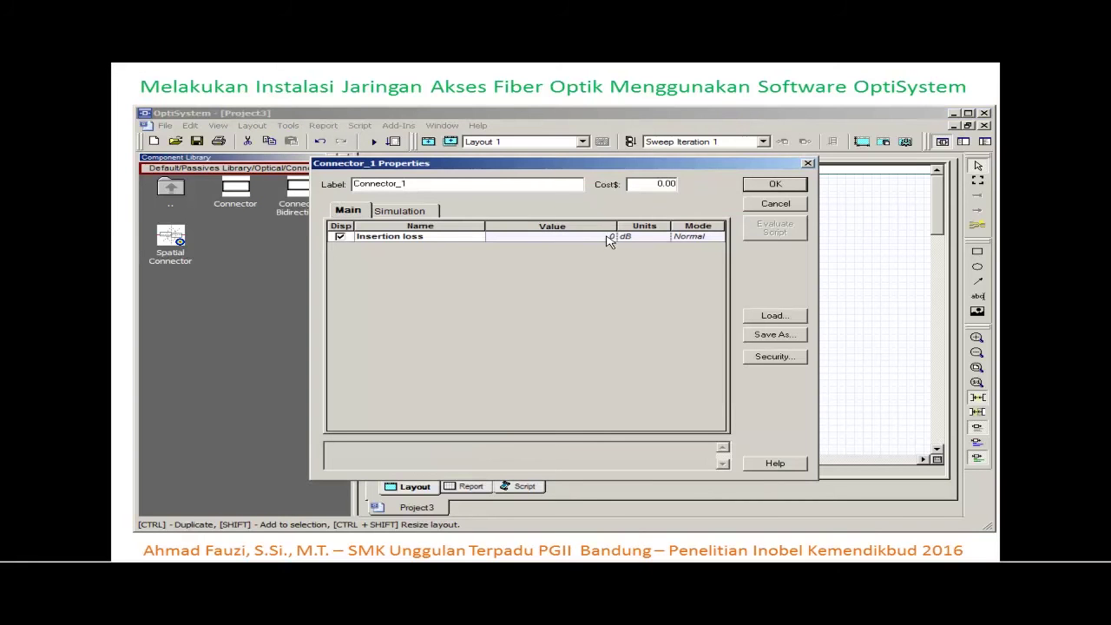
key(BackSpace)
text(0.5)
click(787, 188)
click(775, 185)
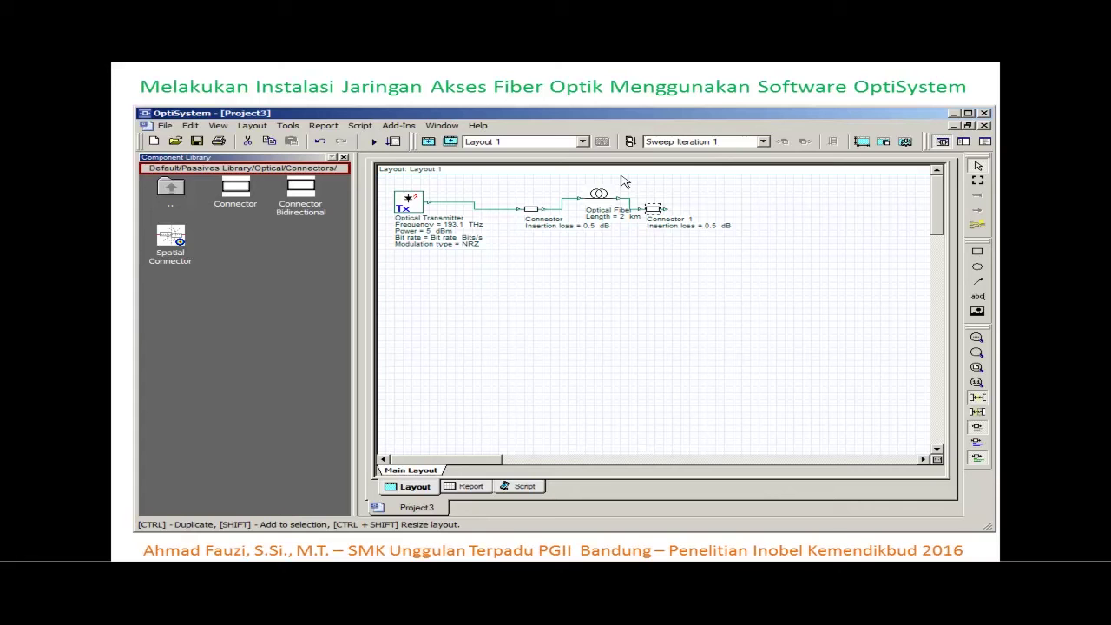
- Place a Power Splitter 1x4 from the Passives Library's optical power splitters to the right of the second connector, linked to its output
double_click(168, 199)
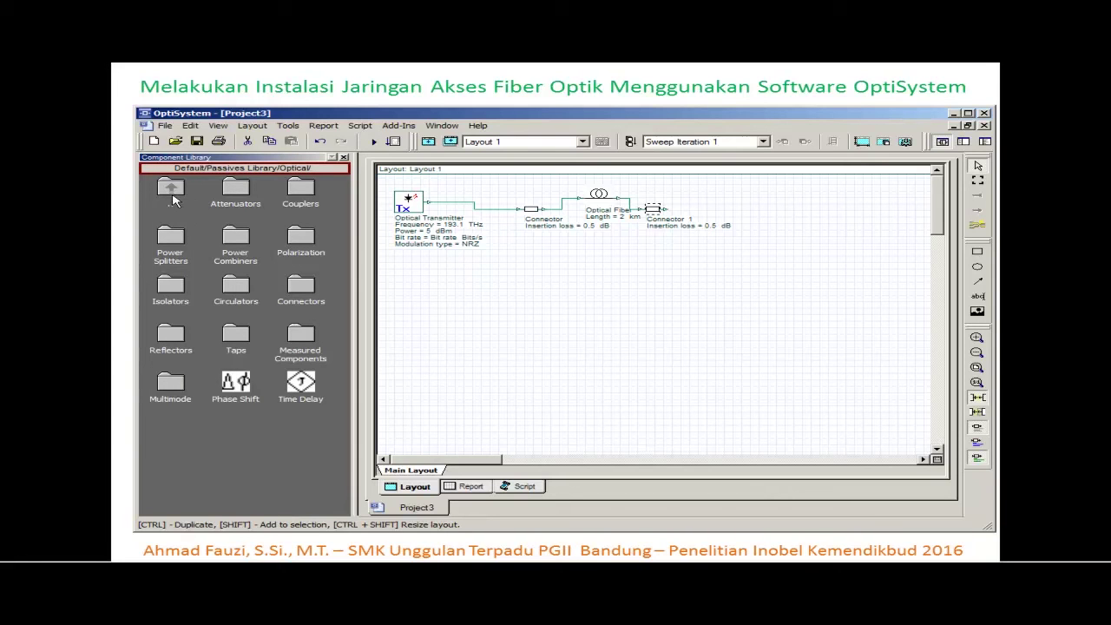
double_click(171, 243)
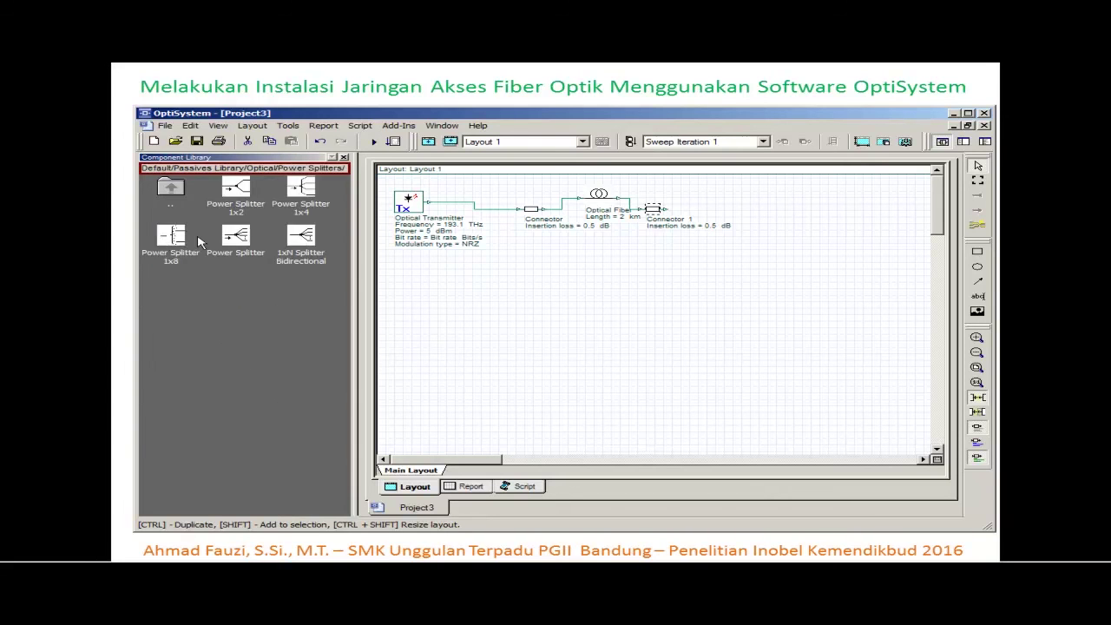
drag(300, 193, 726, 209)
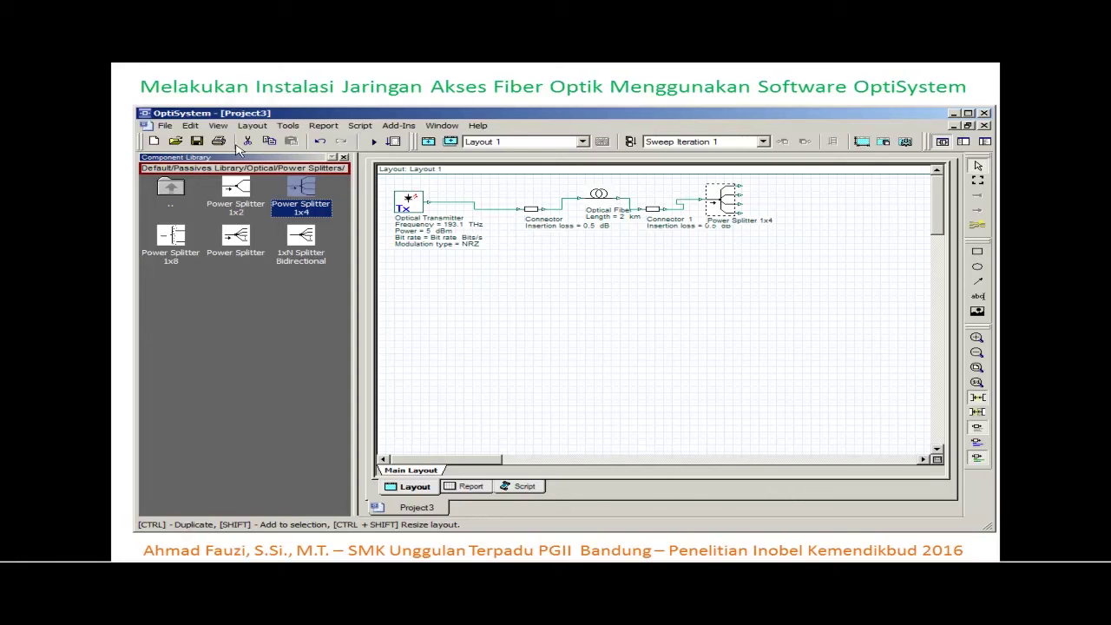
- Place a third Connector from the optical connectors to the lower right of the 1x4 splitter, linked to the splitter's lowest output
double_click(171, 205)
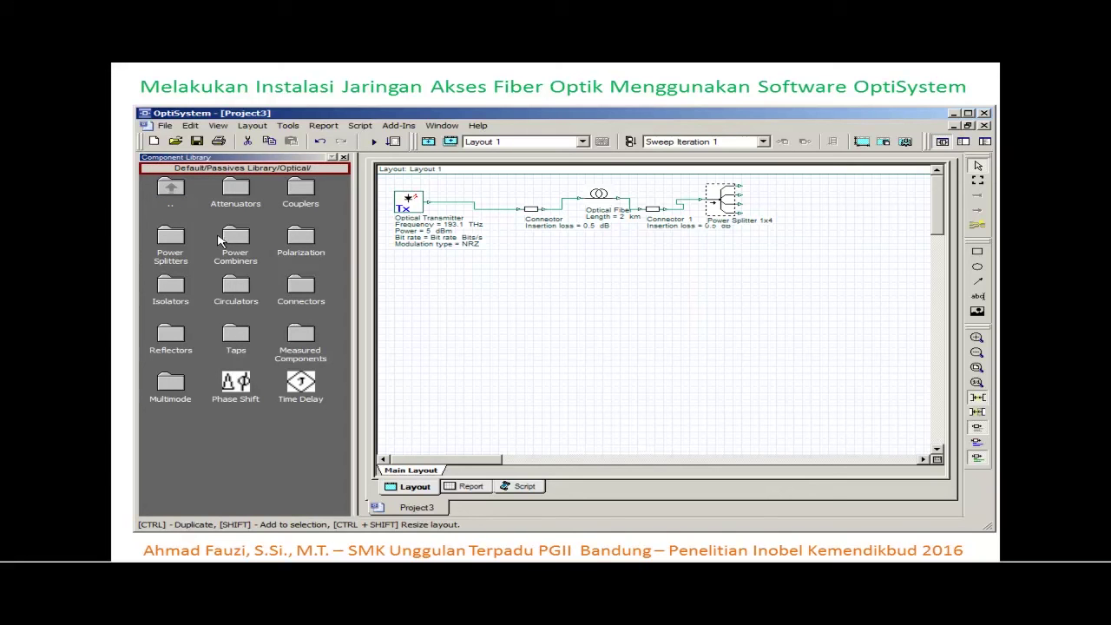
double_click(296, 289)
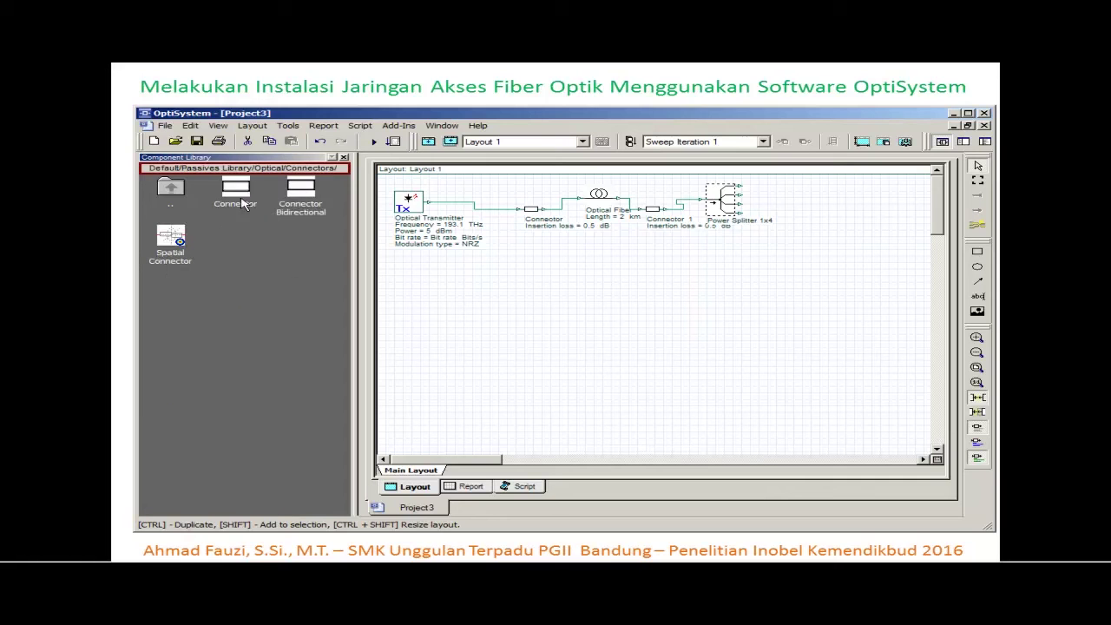
drag(235, 190, 796, 234)
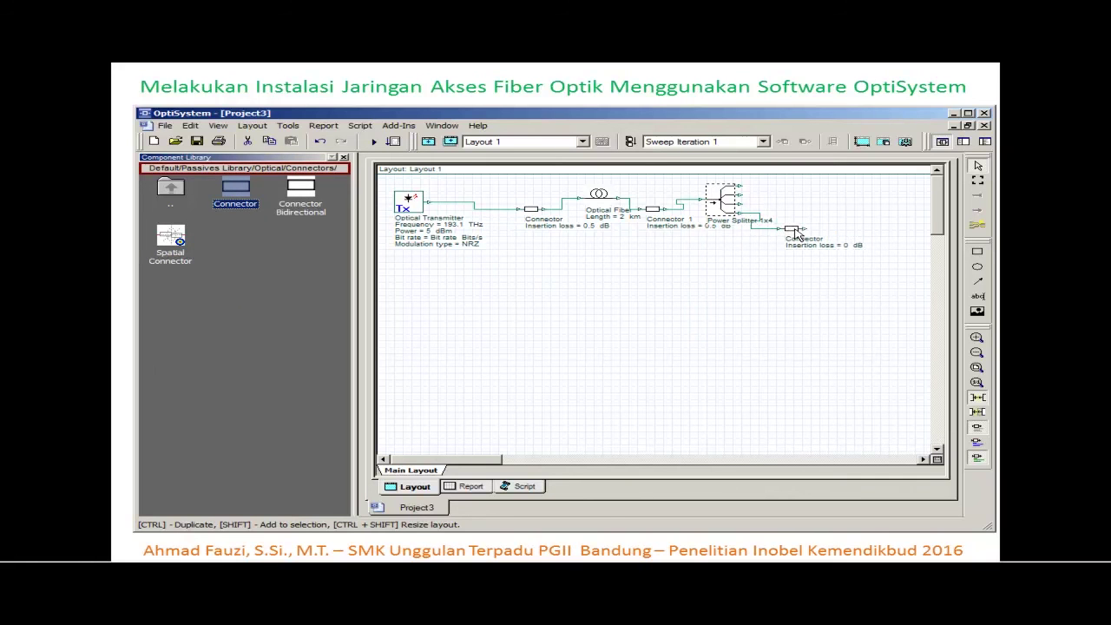
- Set the third connector's insertion loss to 0.5 dB
double_click(796, 234)
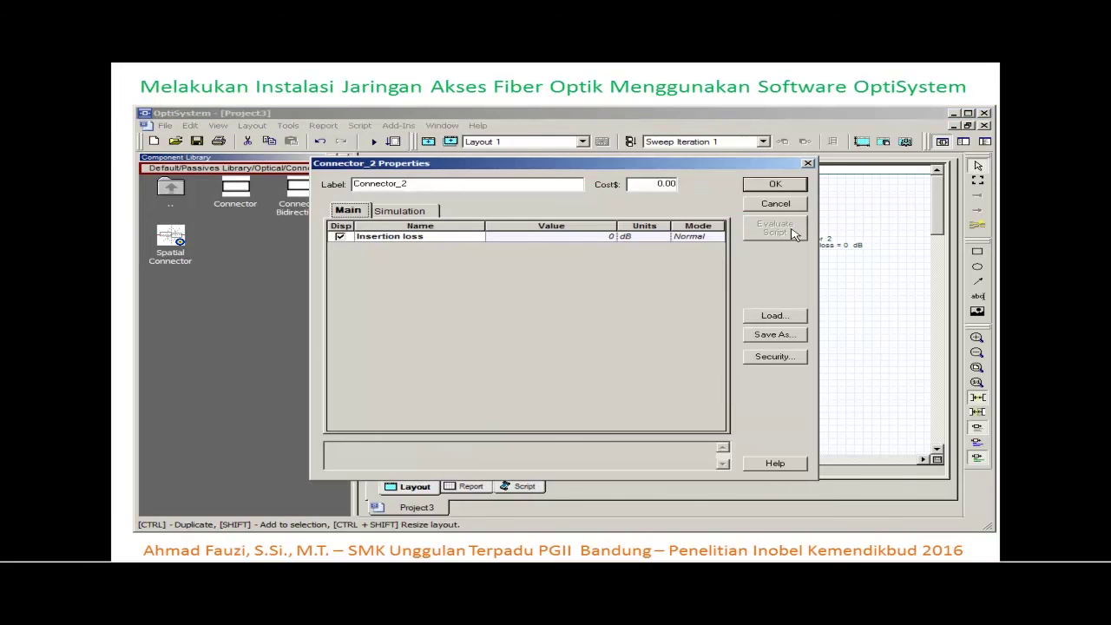
click(616, 236)
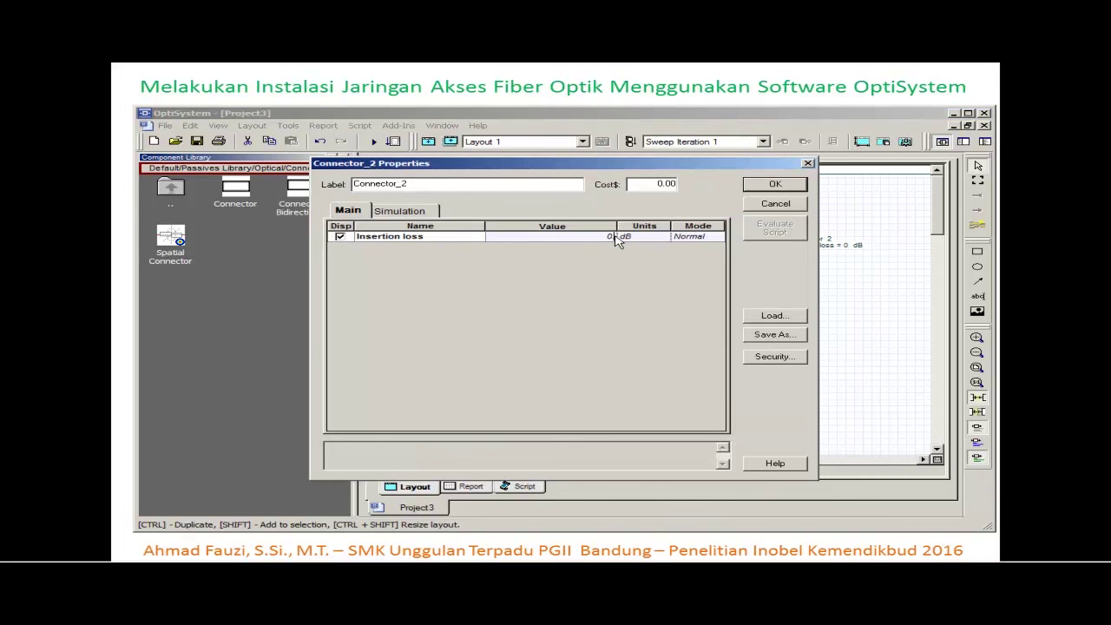
text(.5)
click(769, 183)
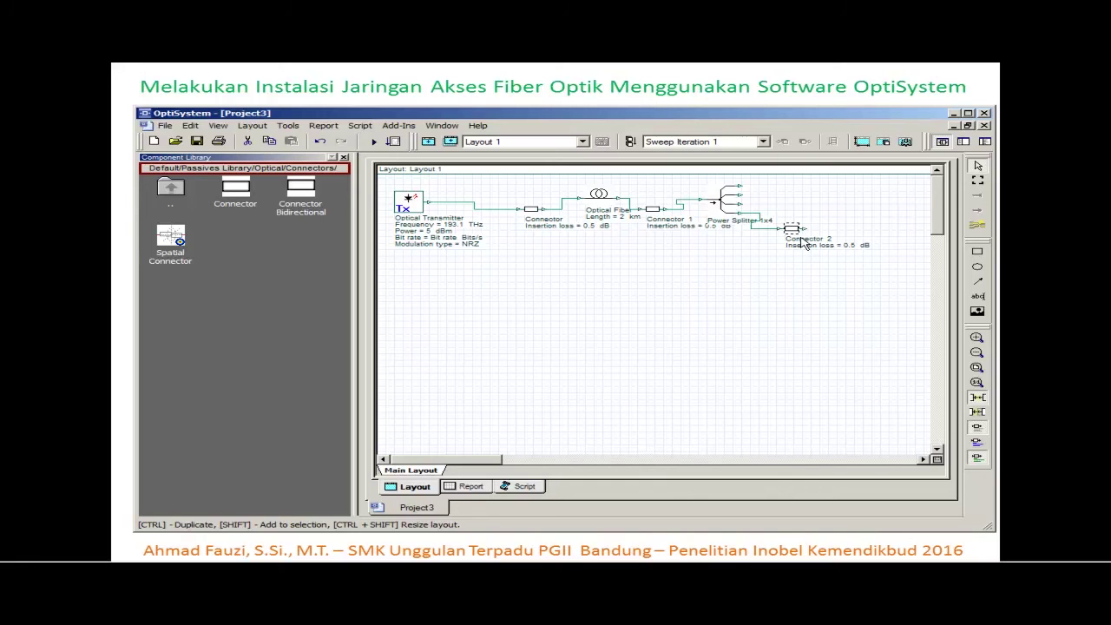
- Place a second Optical Fiber from the Optical Fibers Library to the upper right of the third connector, linked to the connector's output
click(177, 201)
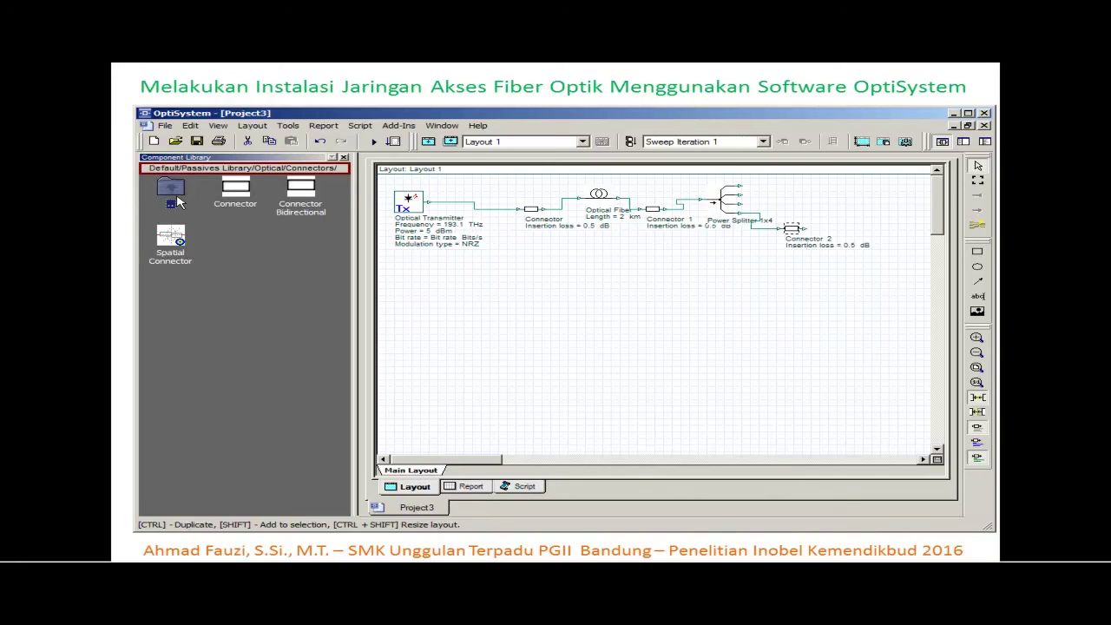
double_click(177, 201)
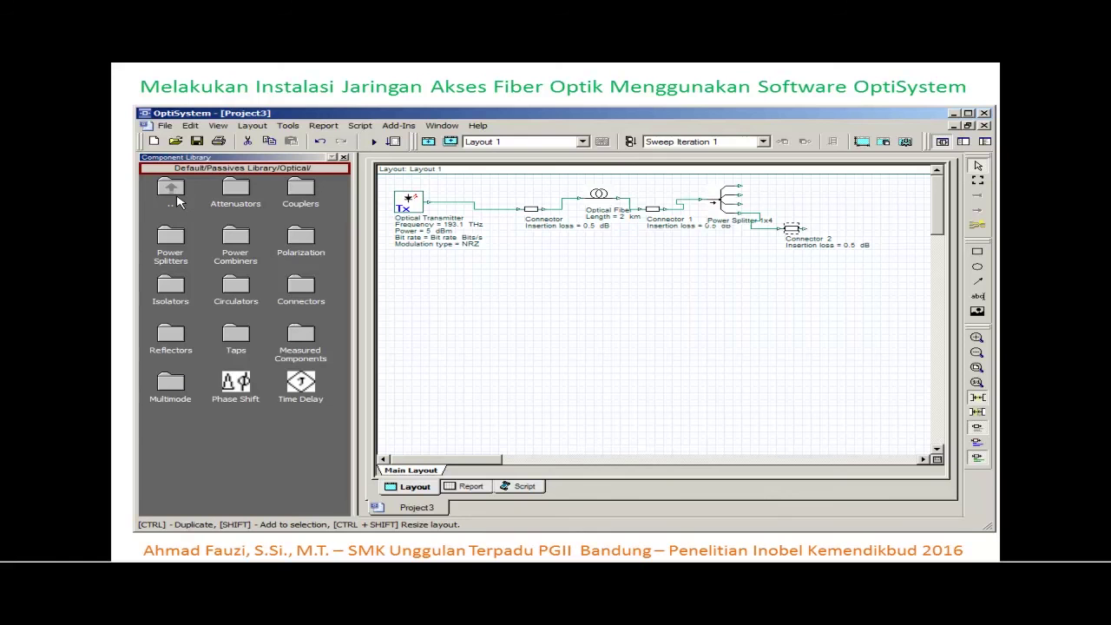
double_click(177, 201)
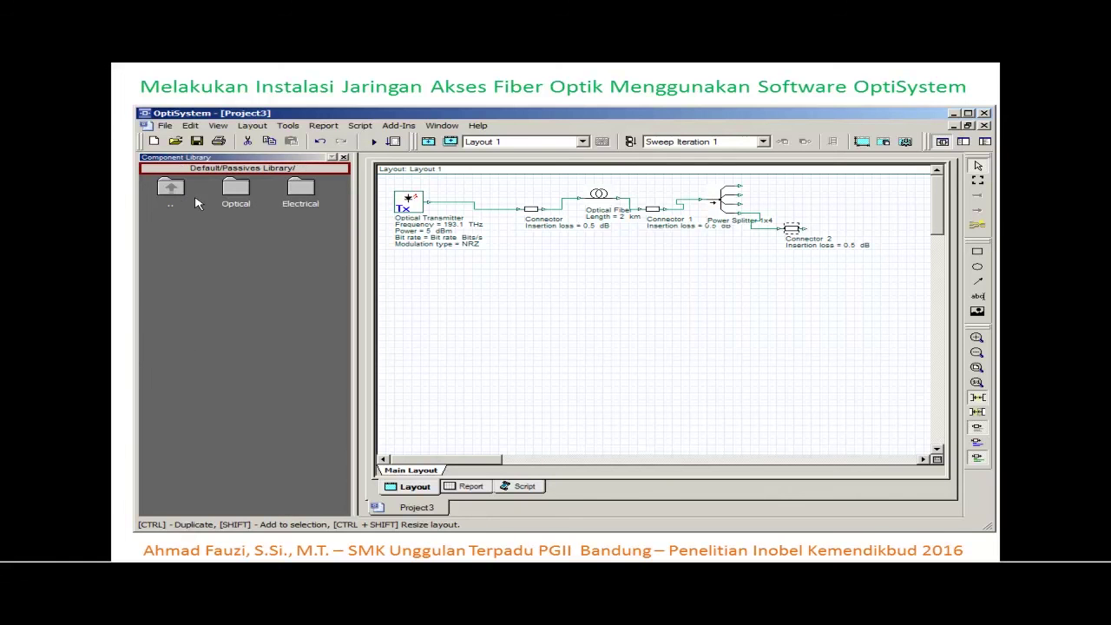
double_click(174, 204)
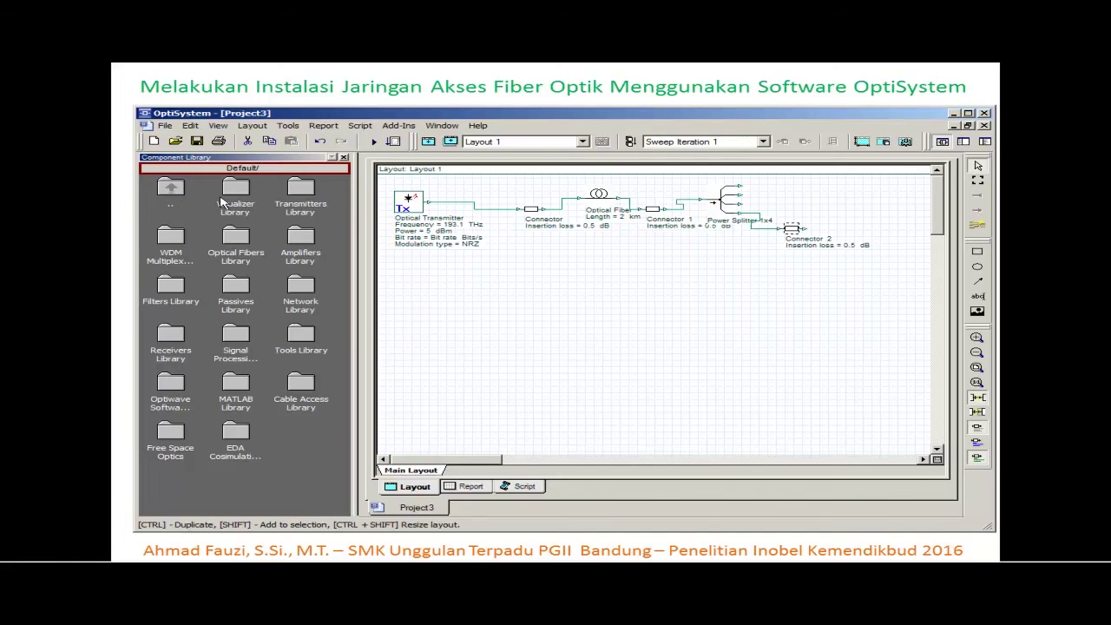
double_click(236, 239)
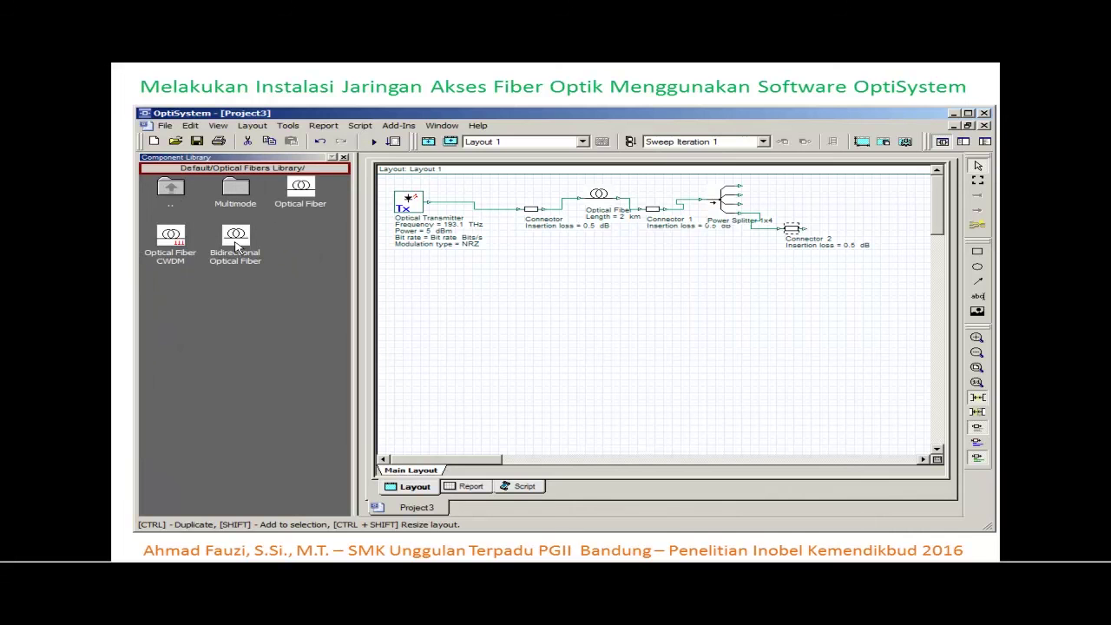
drag(302, 188, 857, 211)
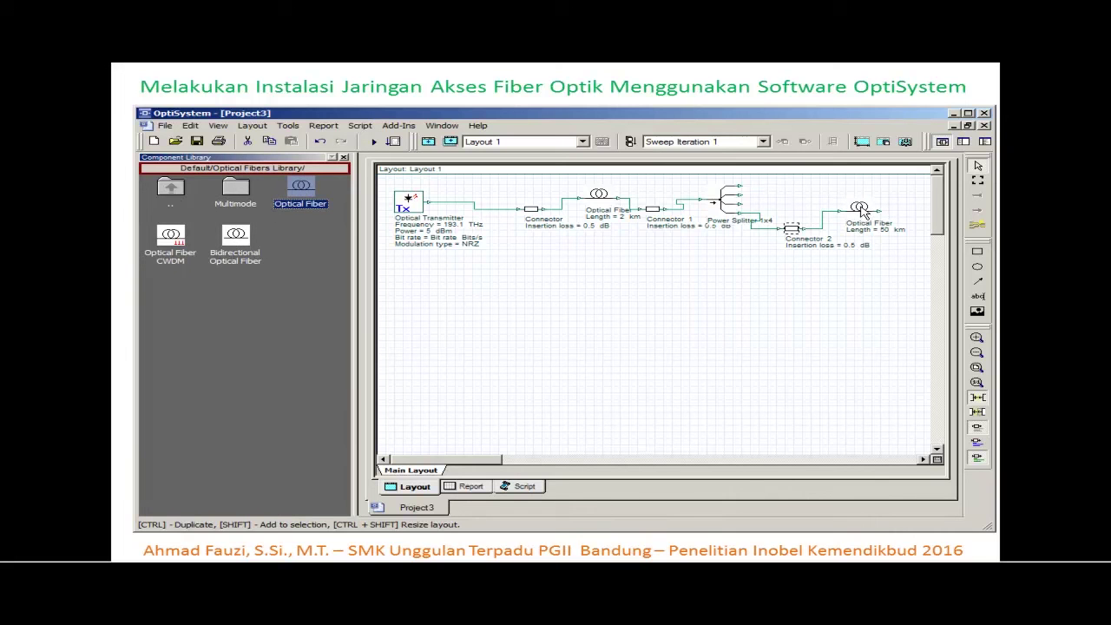
mouse_move(859, 206)
mouse_down()
mouse_move(835, 197)
mouse_move(843, 191)
mouse_up()
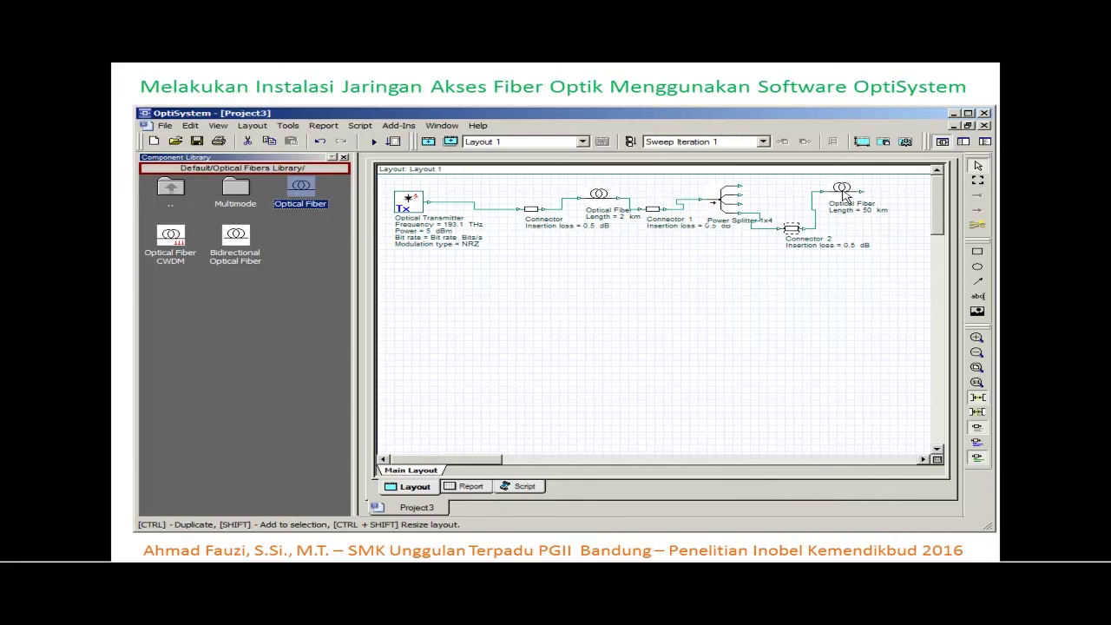
- Set the second optical fiber's length to 2 km
double_click(842, 188)
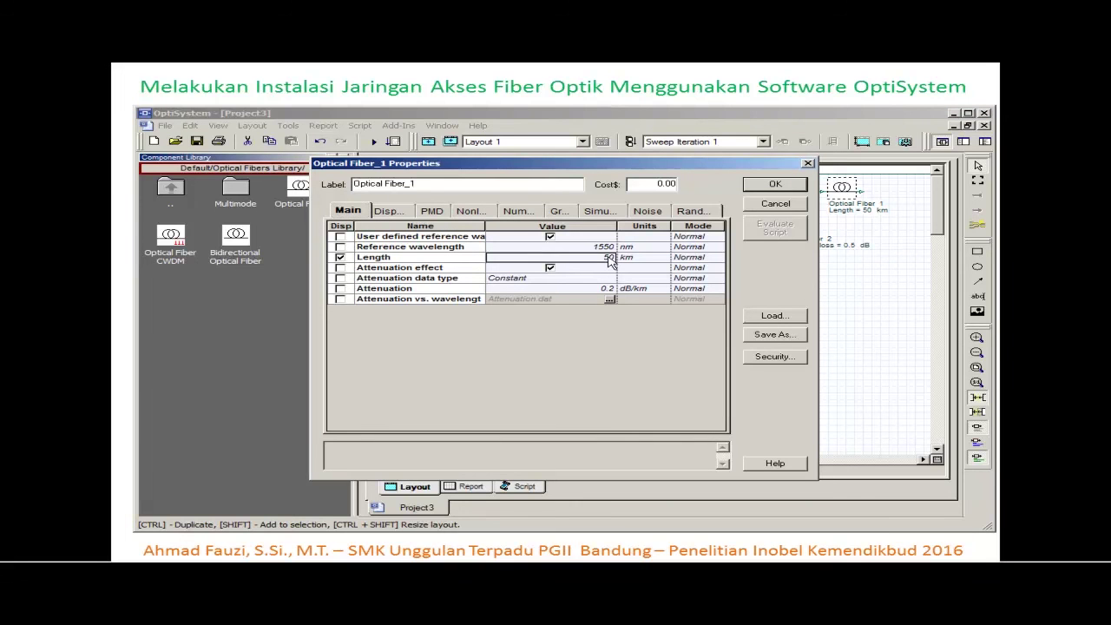
click(610, 256)
key(BackSpace)
key(BackSpace)
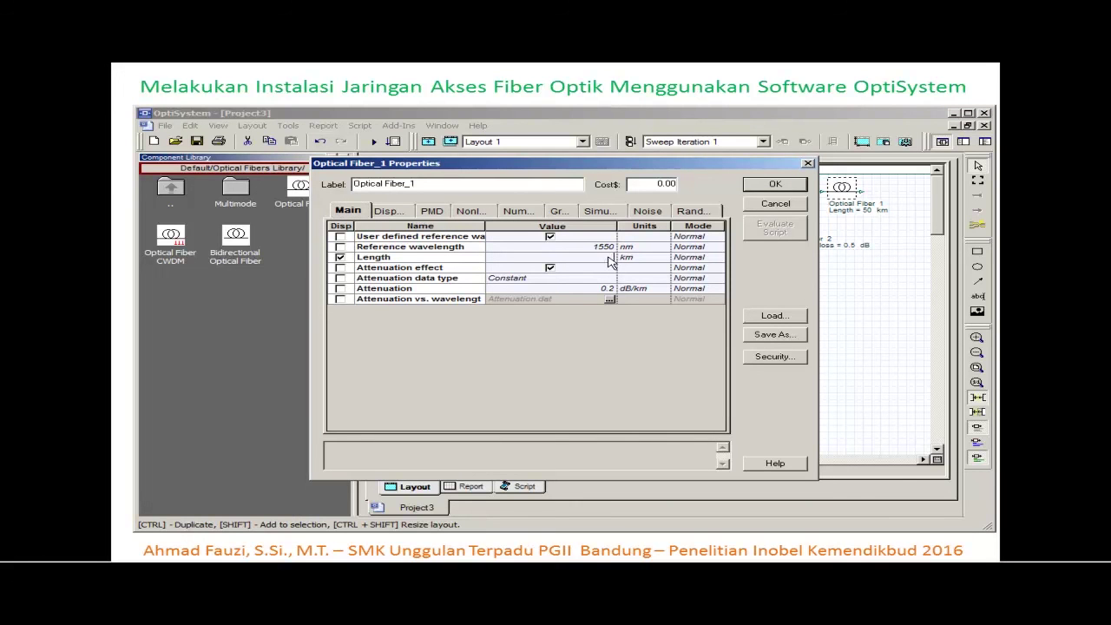
text(2)
click(781, 186)
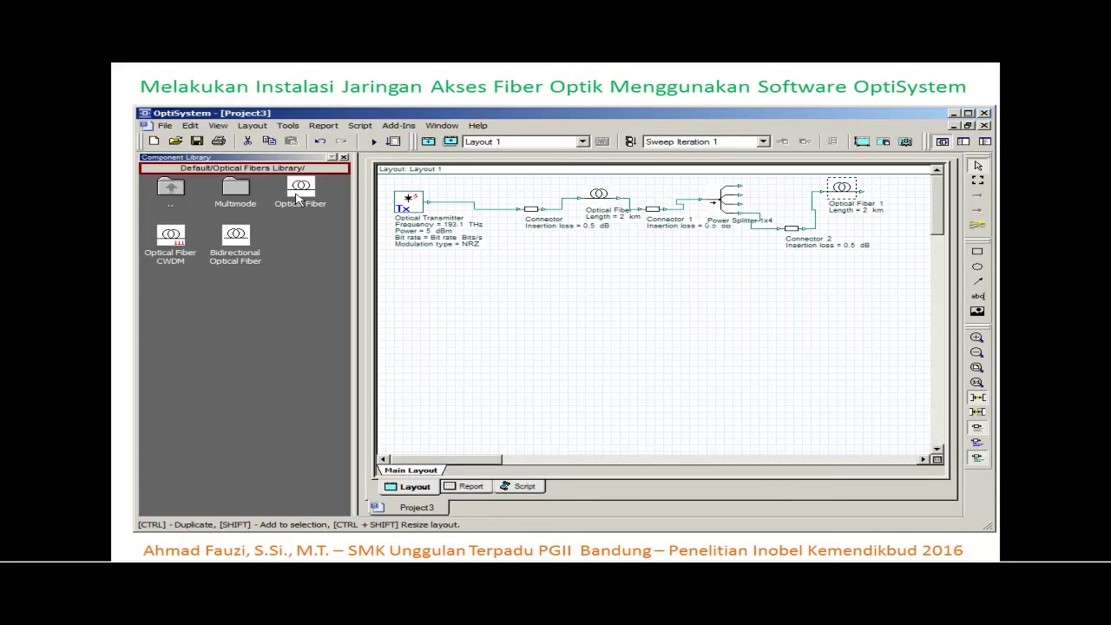
- Place a fourth Connector from the Passives Library's optical connectors to the lower right of the second optical fiber, linked to the fiber's output
double_click(172, 193)
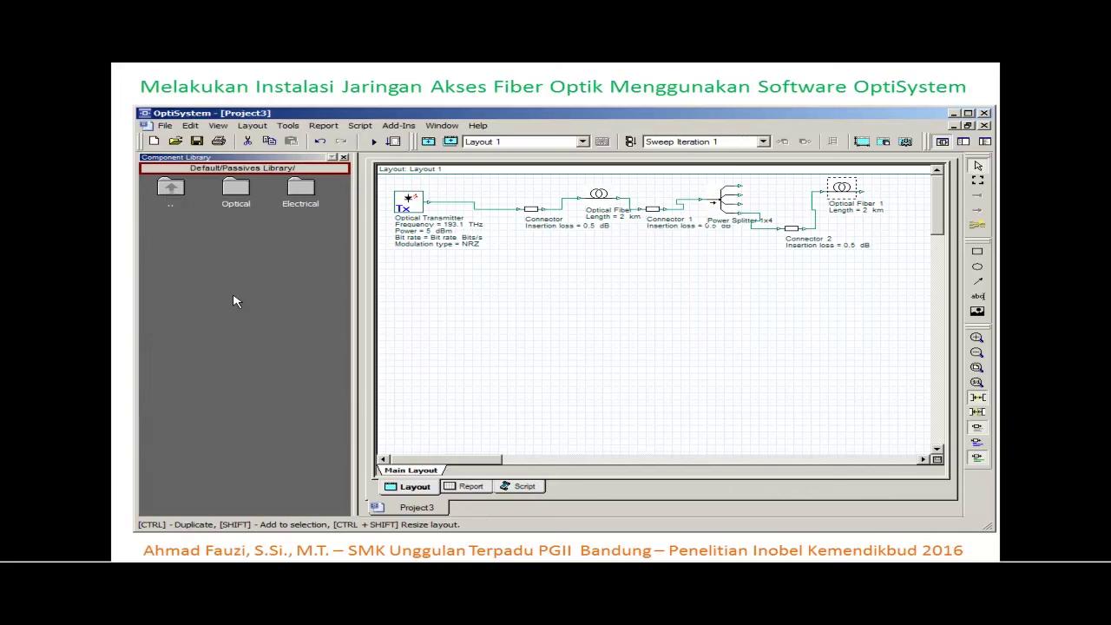
double_click(235, 190)
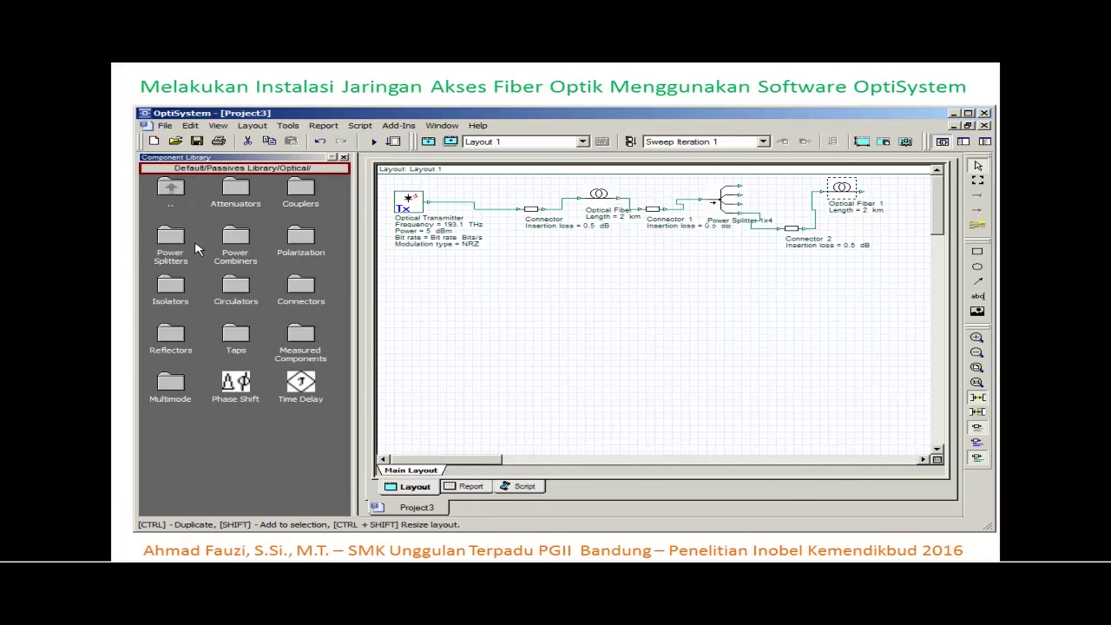
click(304, 294)
double_click(304, 294)
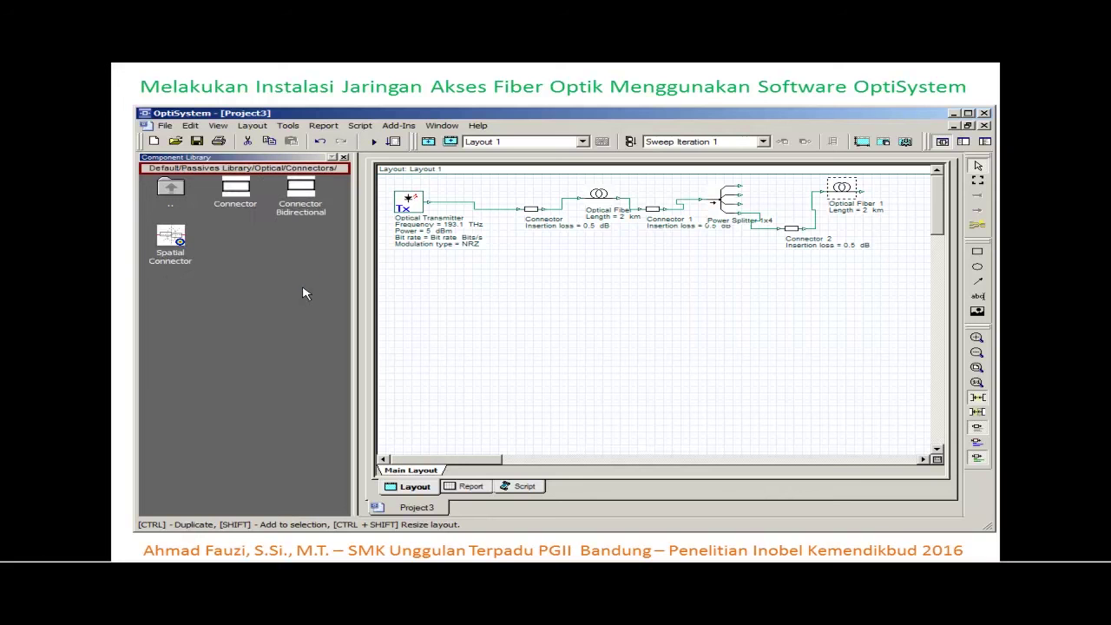
drag(248, 200, 894, 245)
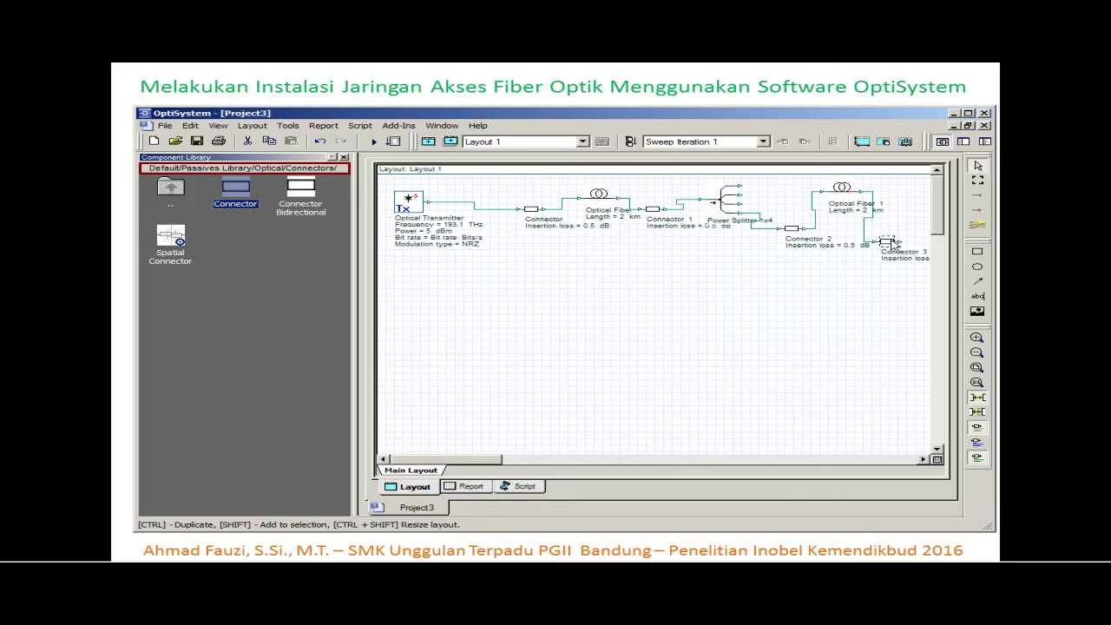
- Set the fourth connector's insertion loss to 0.5 dB
double_click(888, 244)
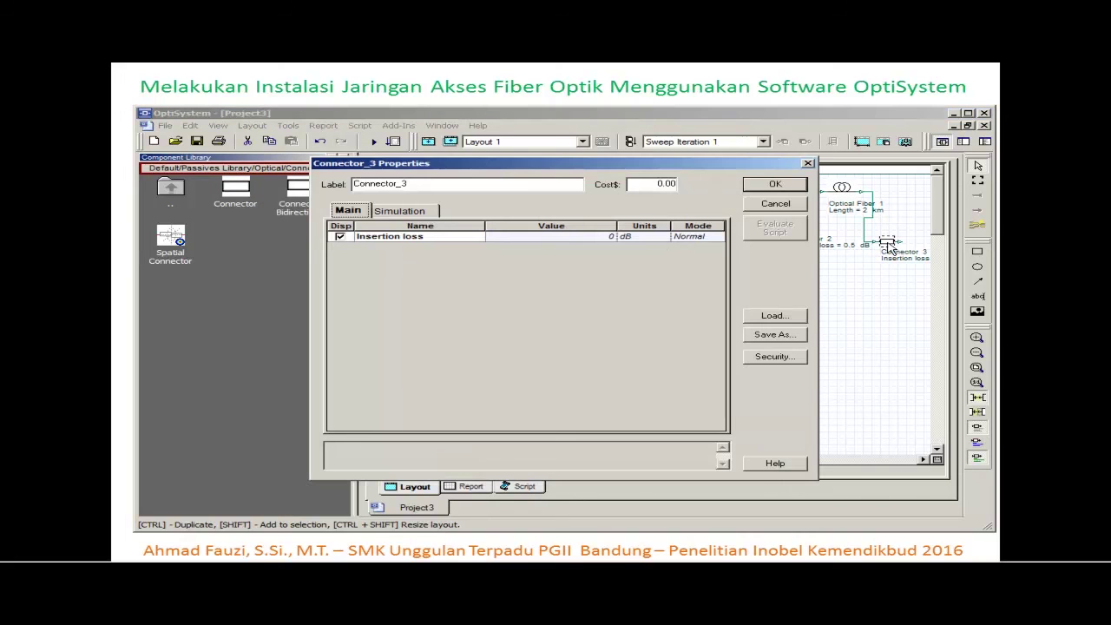
click(613, 237)
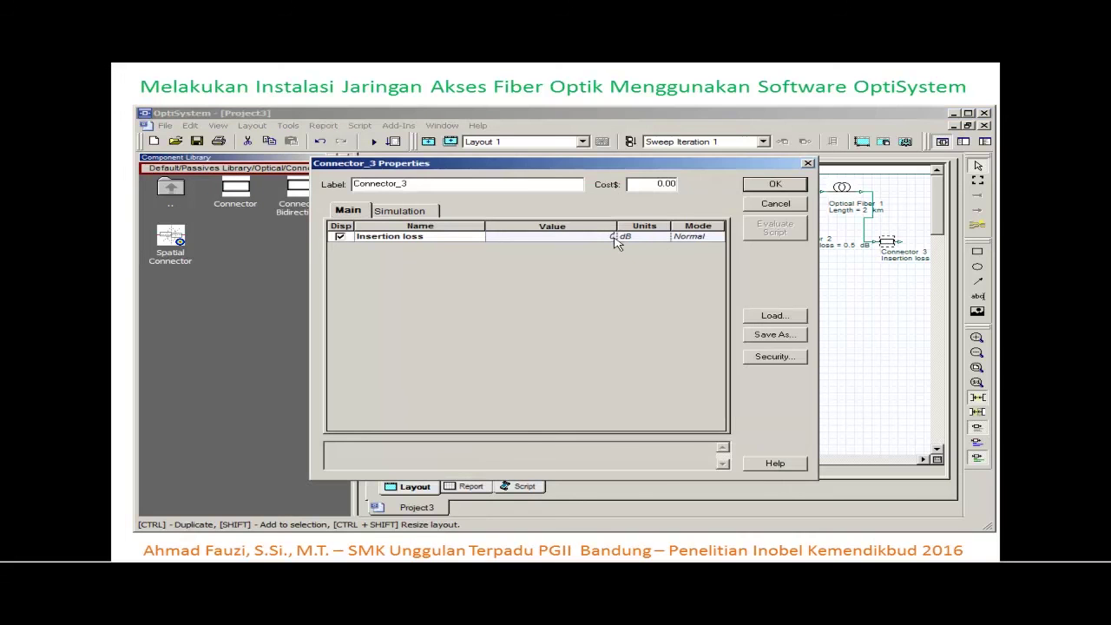
text(.5)
click(792, 188)
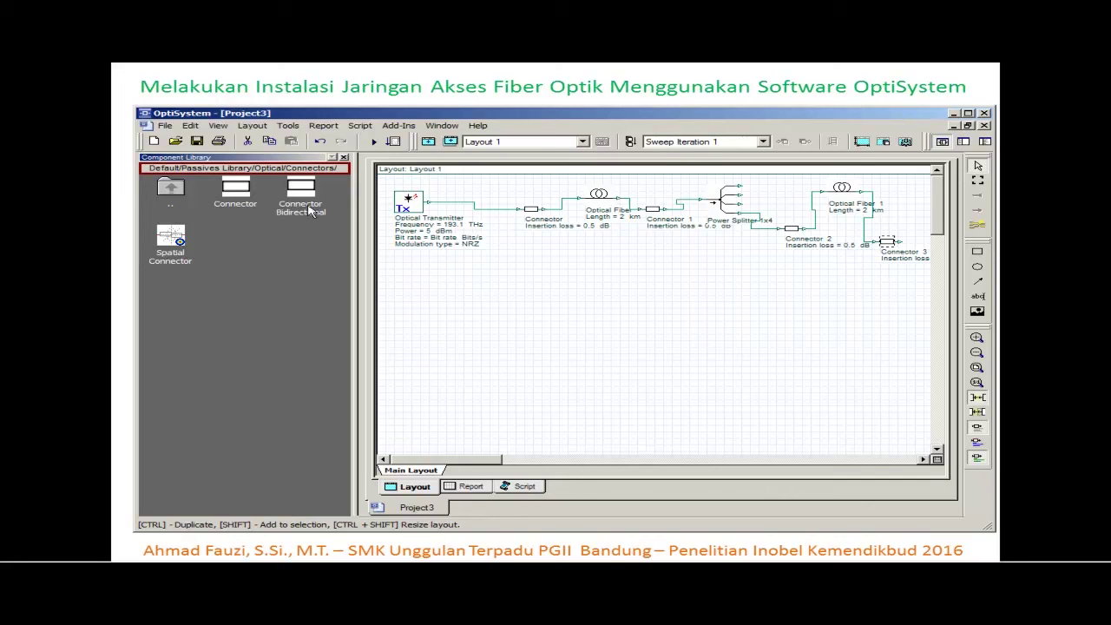
- Place a Power Splitter 1x8 linked to the fourth connector's output and move it to the free area below the optical transmitter
double_click(169, 192)
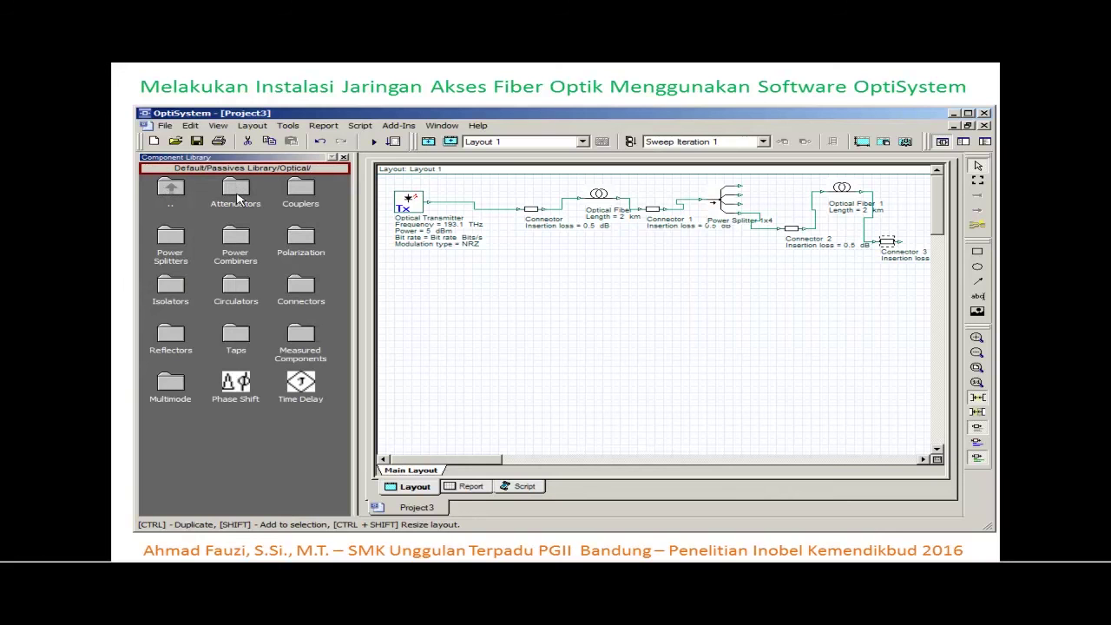
double_click(173, 236)
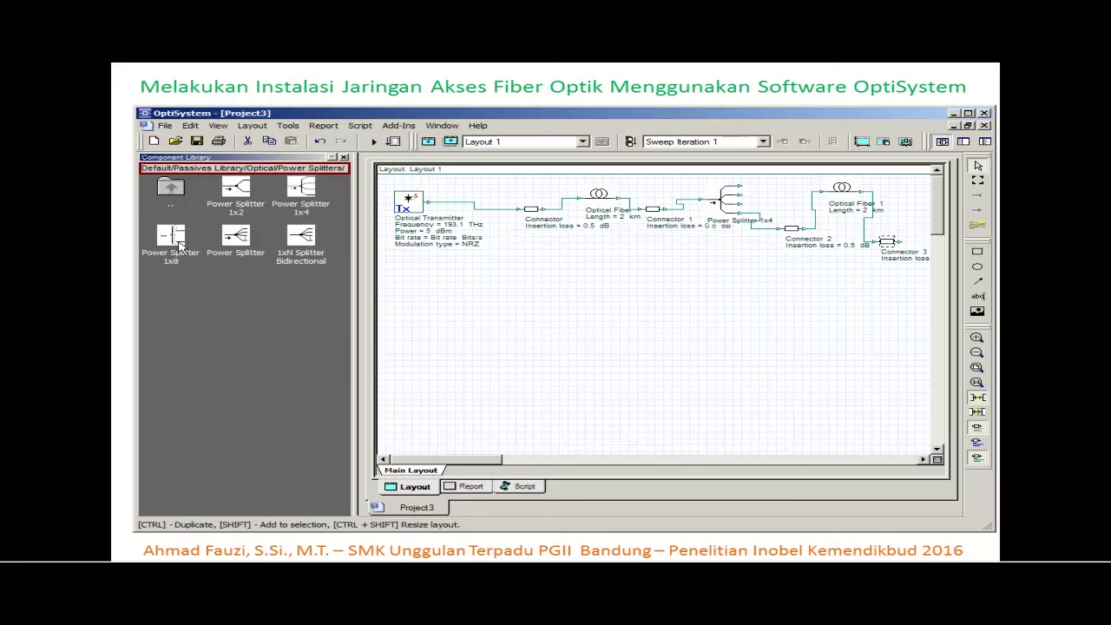
drag(174, 243, 797, 373)
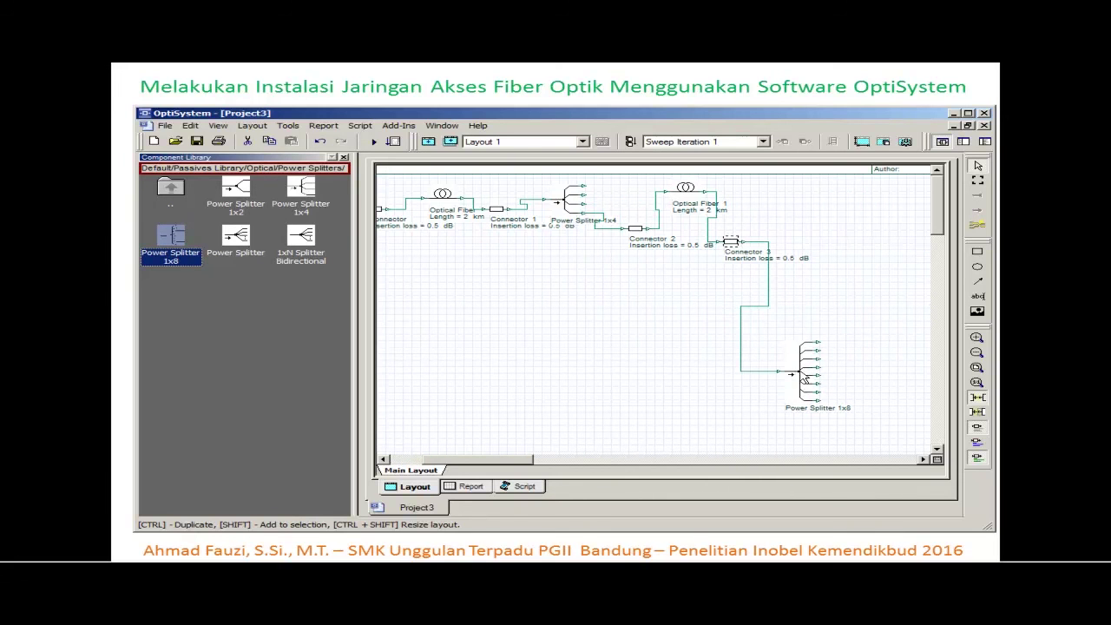
click(740, 373)
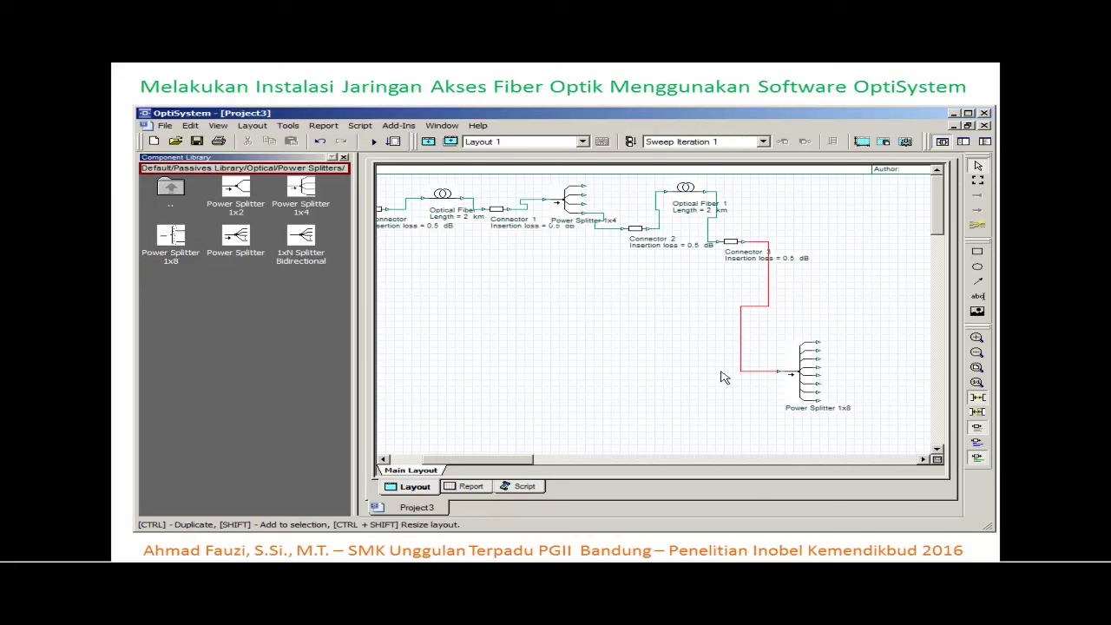
click(802, 379)
drag(802, 379, 449, 357)
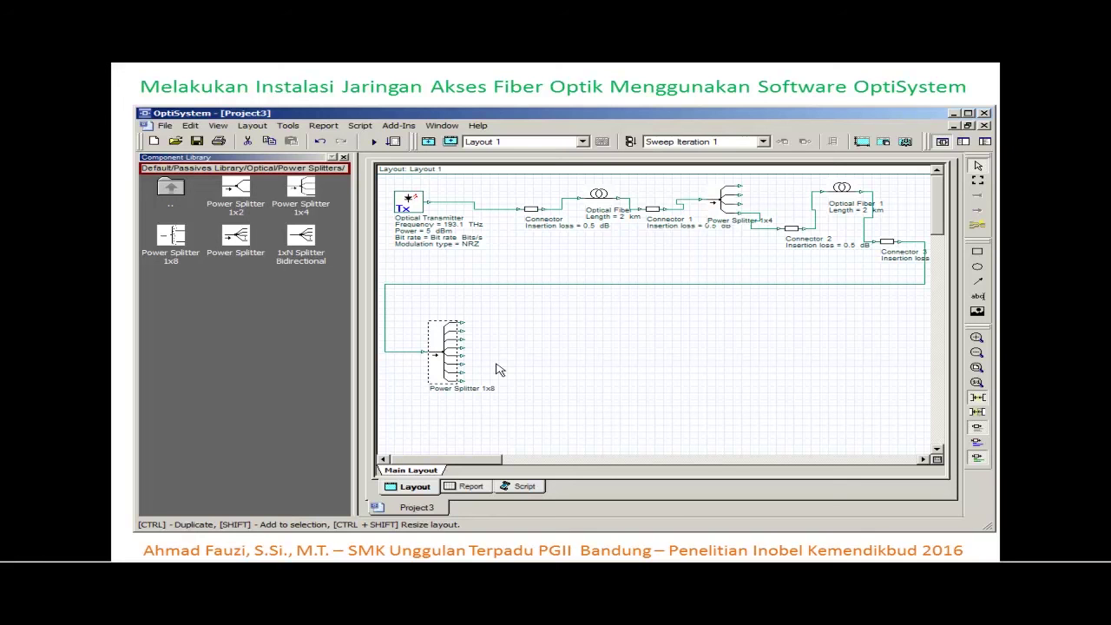
- Place a fifth Connector from the optical connectors library to the upper right of the Power Splitter 1x8, linked to the splitter's first output
double_click(171, 193)
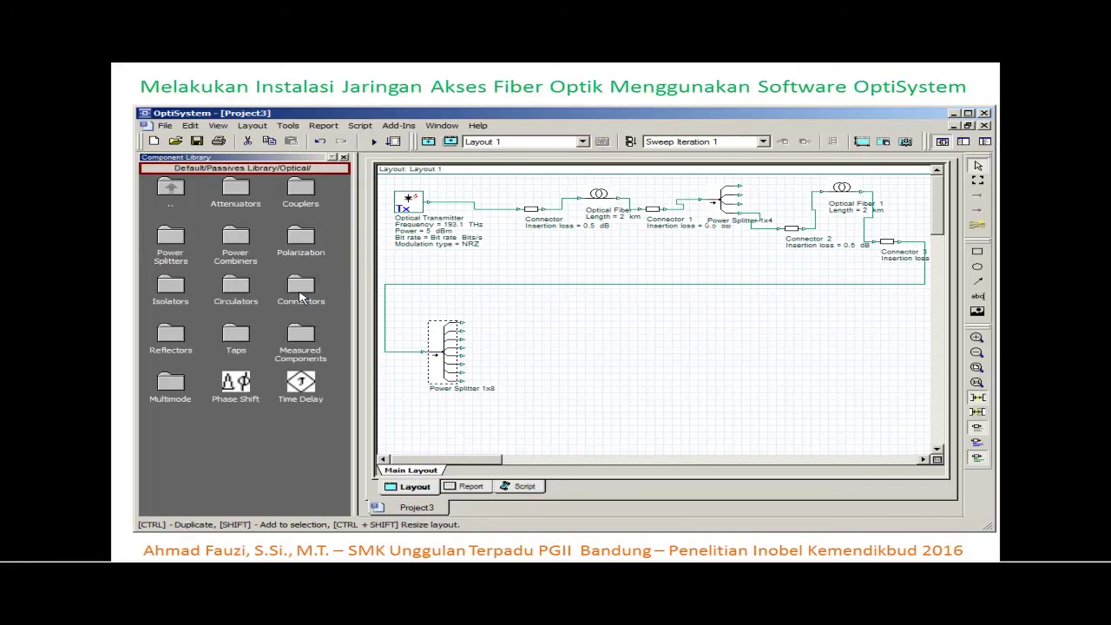
double_click(301, 295)
drag(235, 189, 534, 316)
click(534, 313)
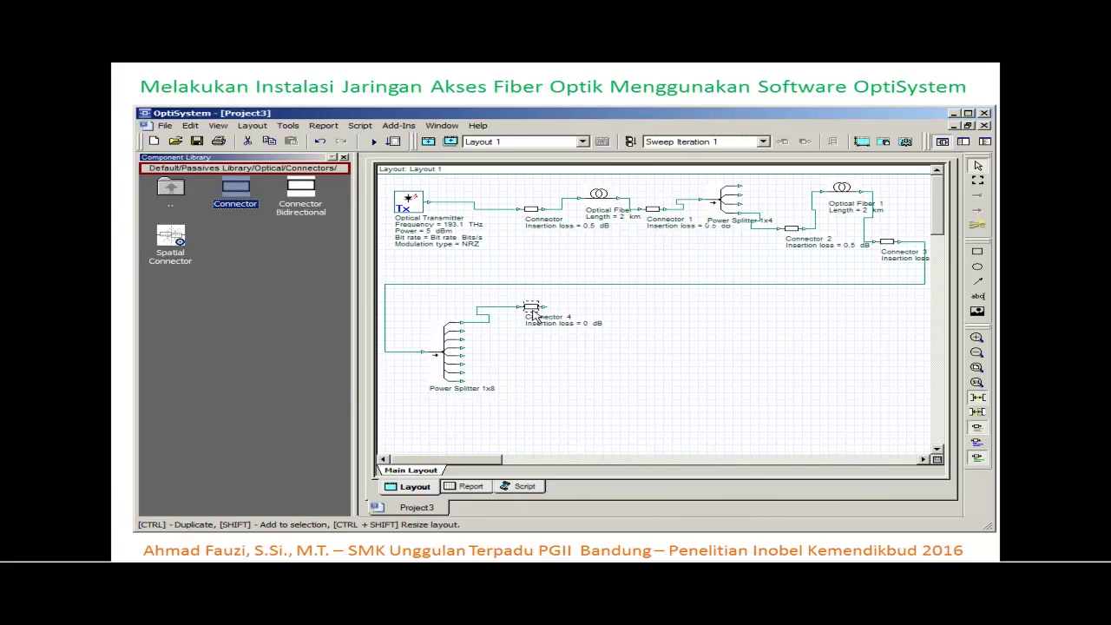
- Set the fifth connector's insertion loss to 0.5 dB
double_click(532, 310)
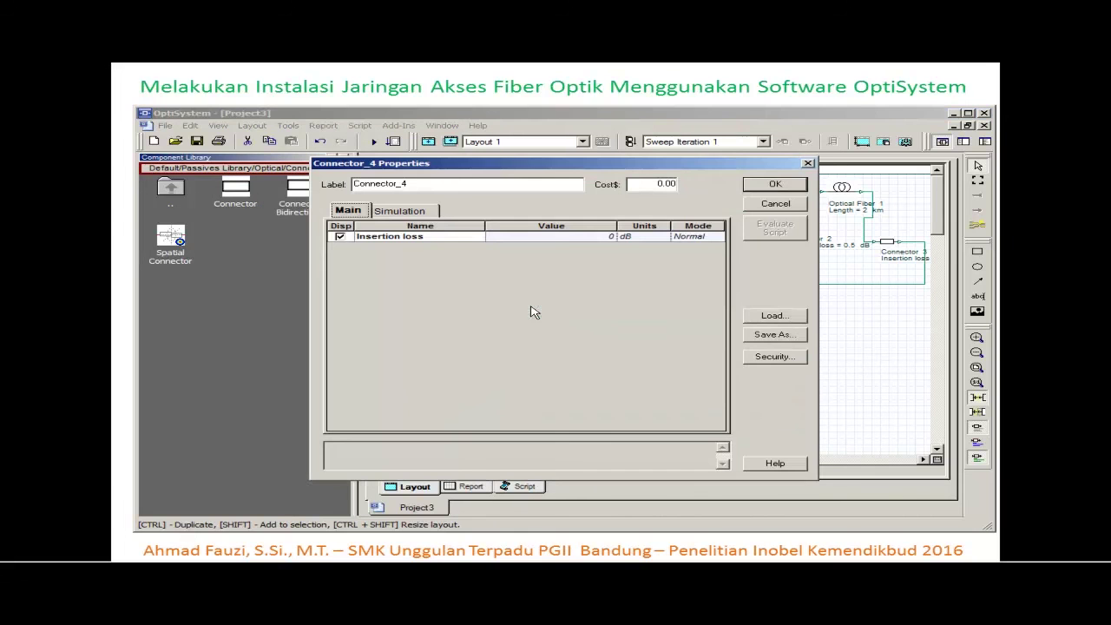
click(576, 238)
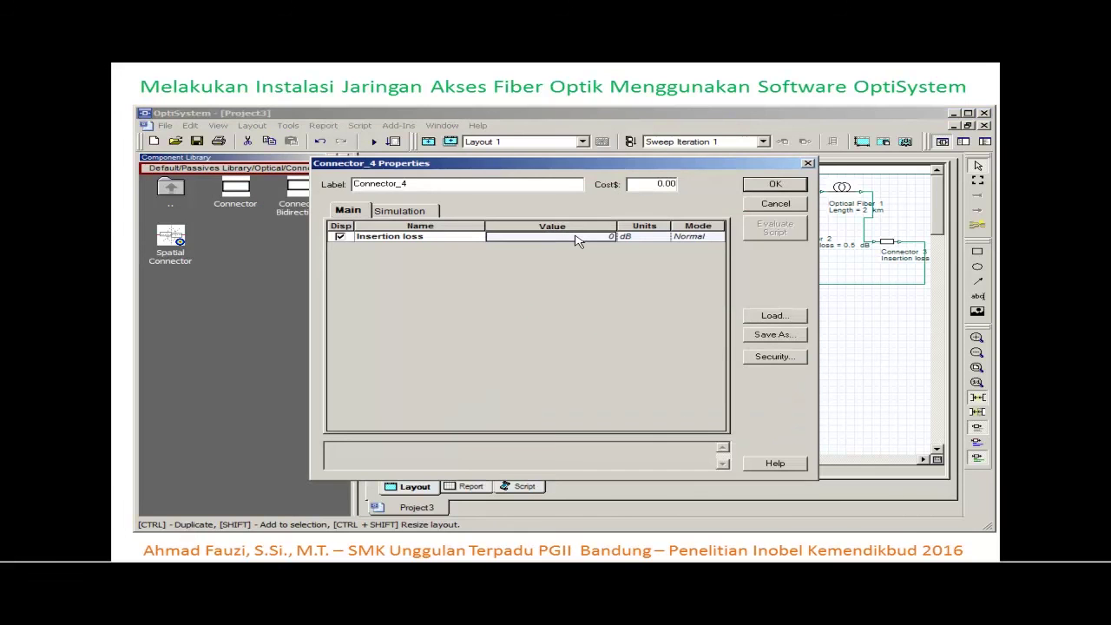
key(Right)
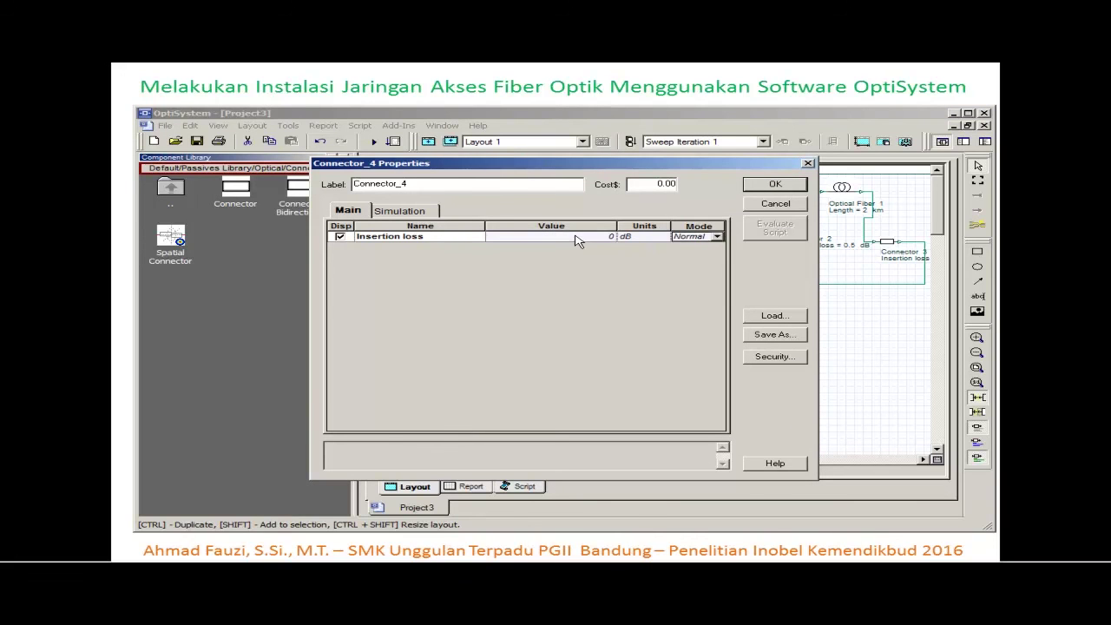
click(576, 240)
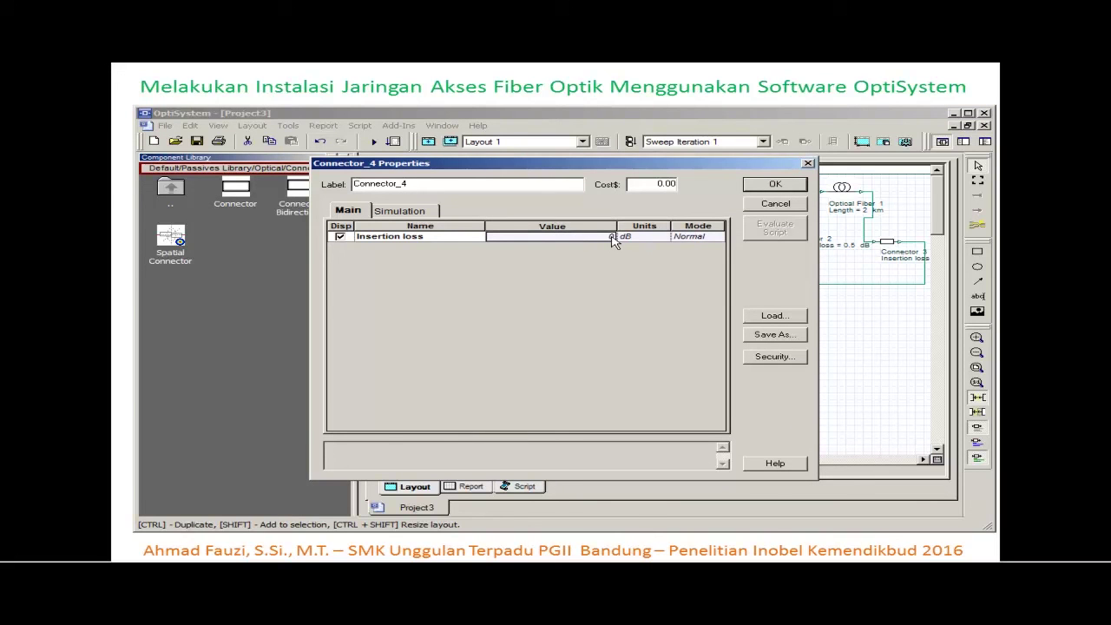
click(614, 241)
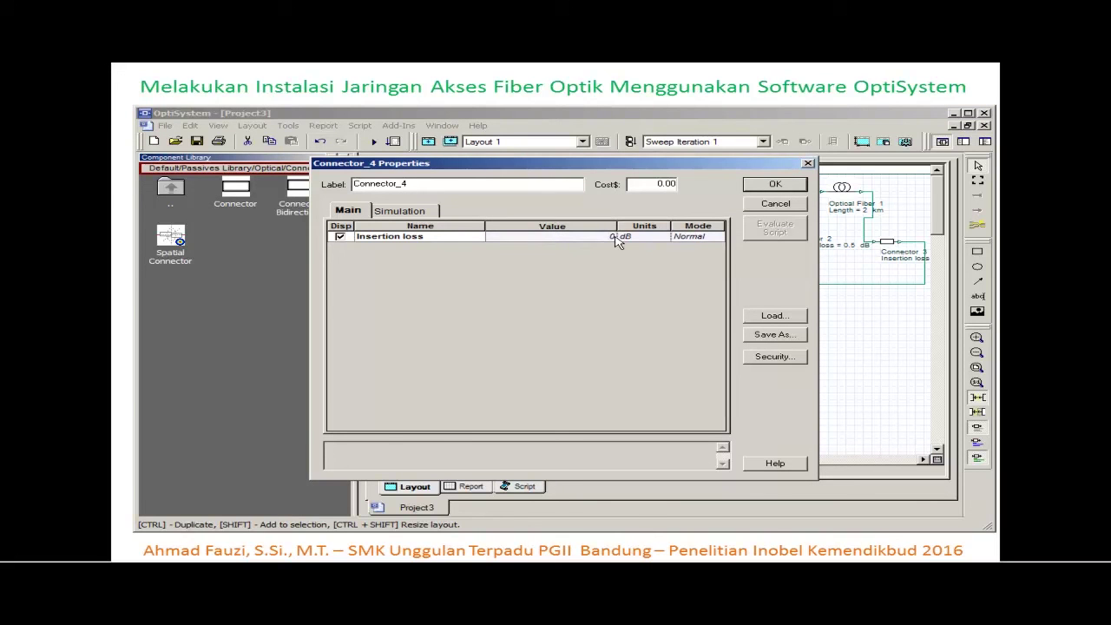
text(.5)
click(774, 185)
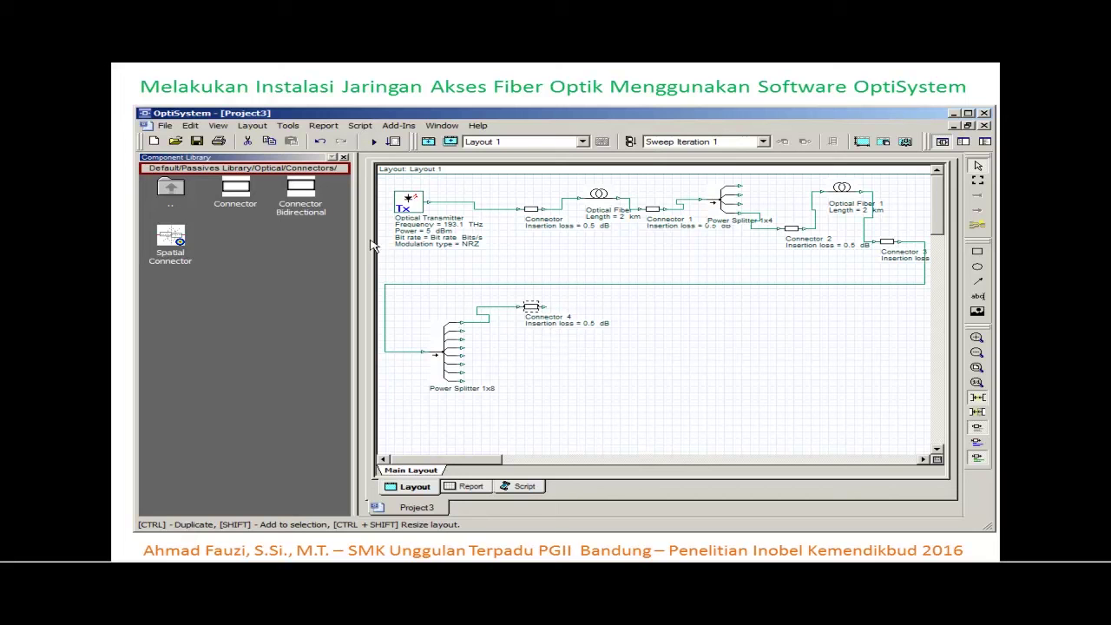
- Place a third Optical Fiber from the Optical Fibers Library to the lower right of the fifth connector, linked to the connector's output
double_click(173, 201)
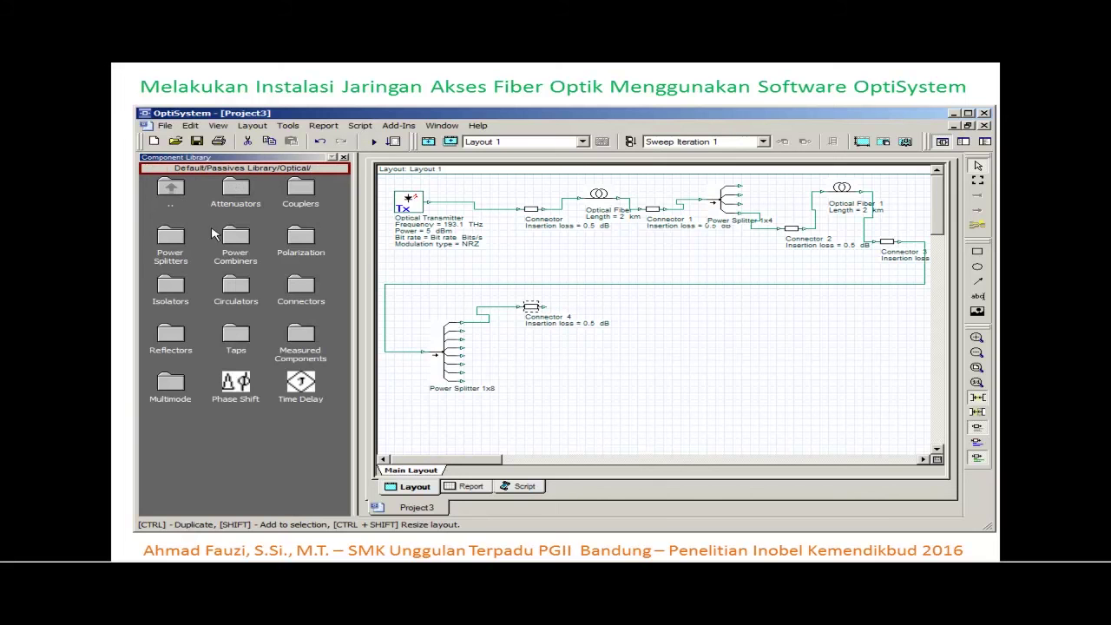
double_click(171, 206)
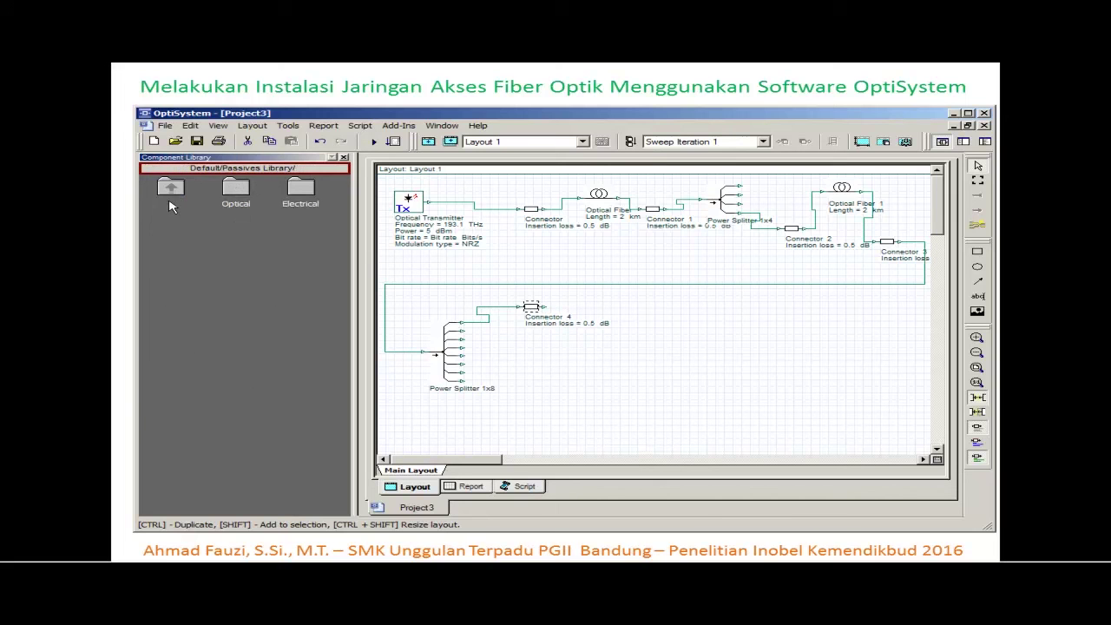
click(243, 201)
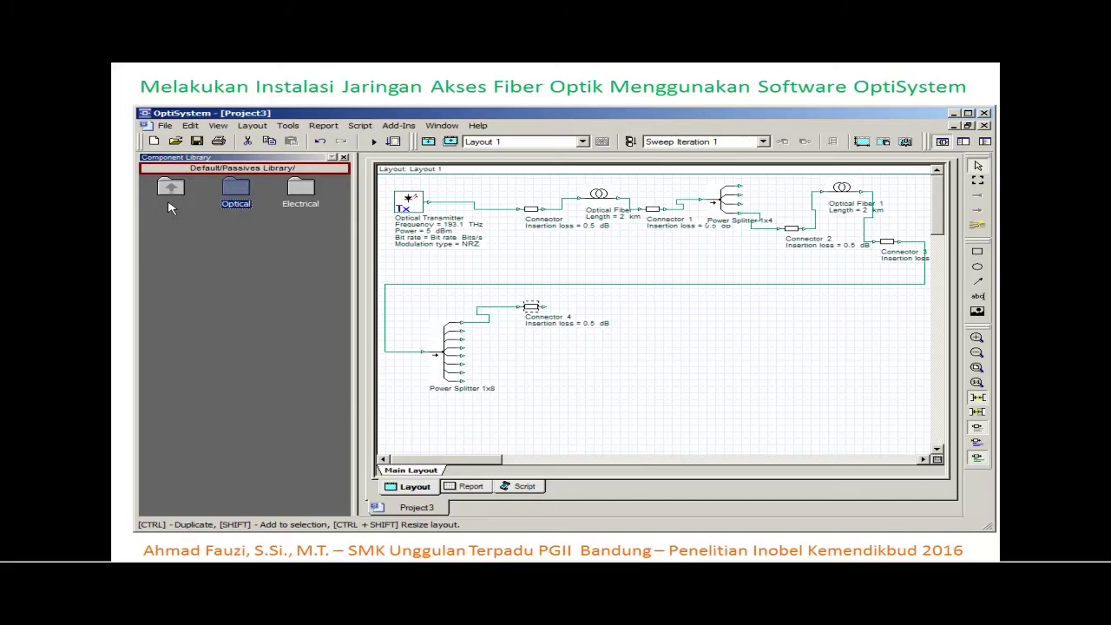
double_click(173, 207)
double_click(232, 244)
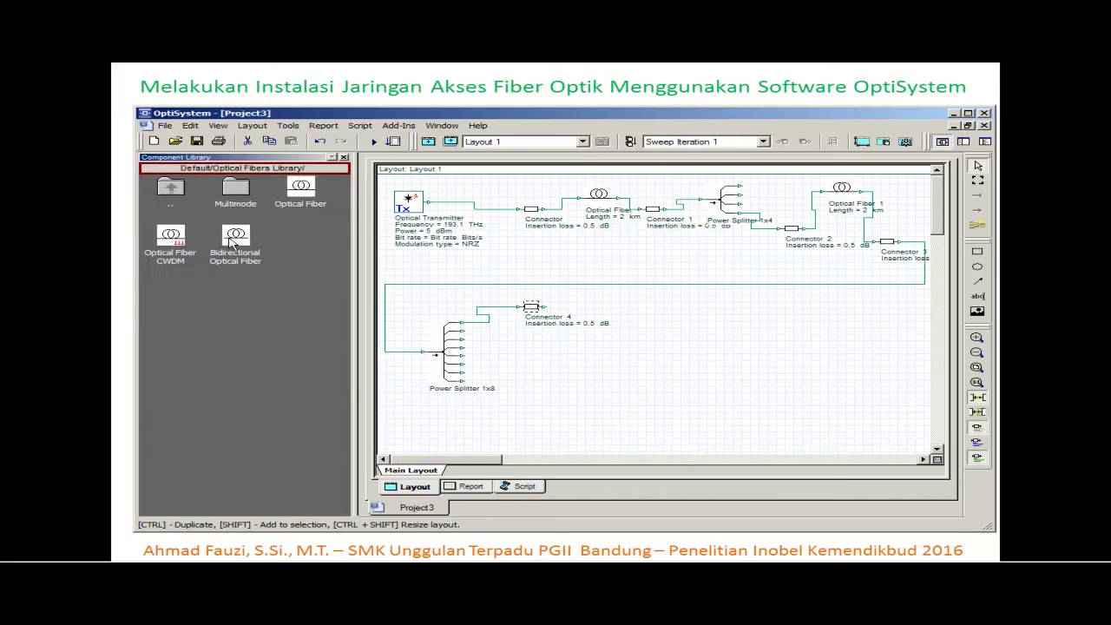
click(304, 189)
drag(306, 191, 599, 340)
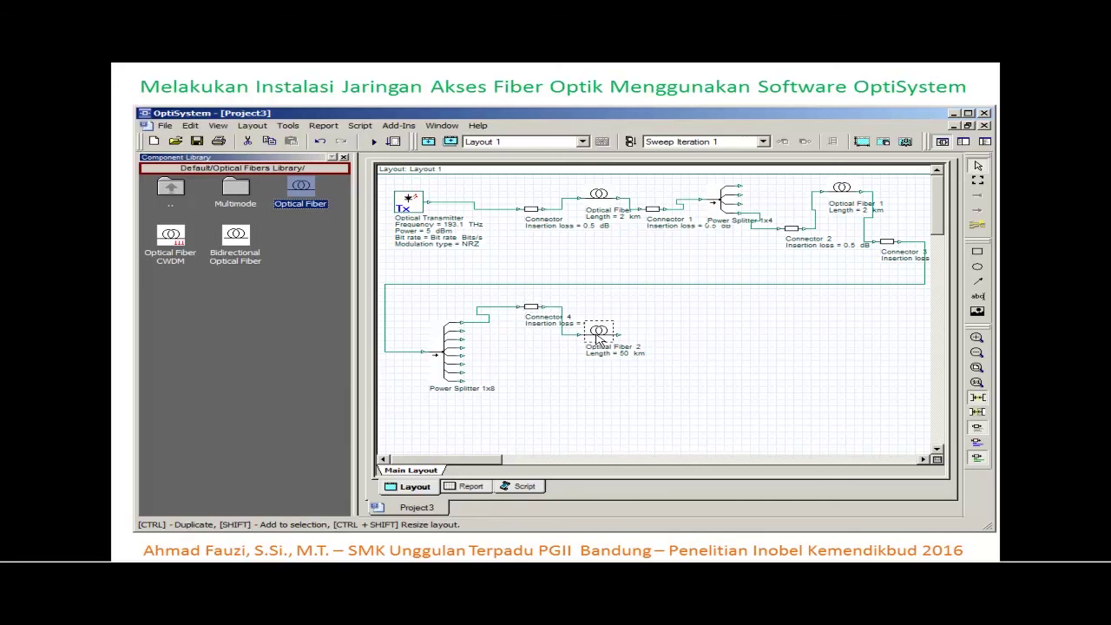
- Set the third optical fiber's length to 1 km
double_click(598, 337)
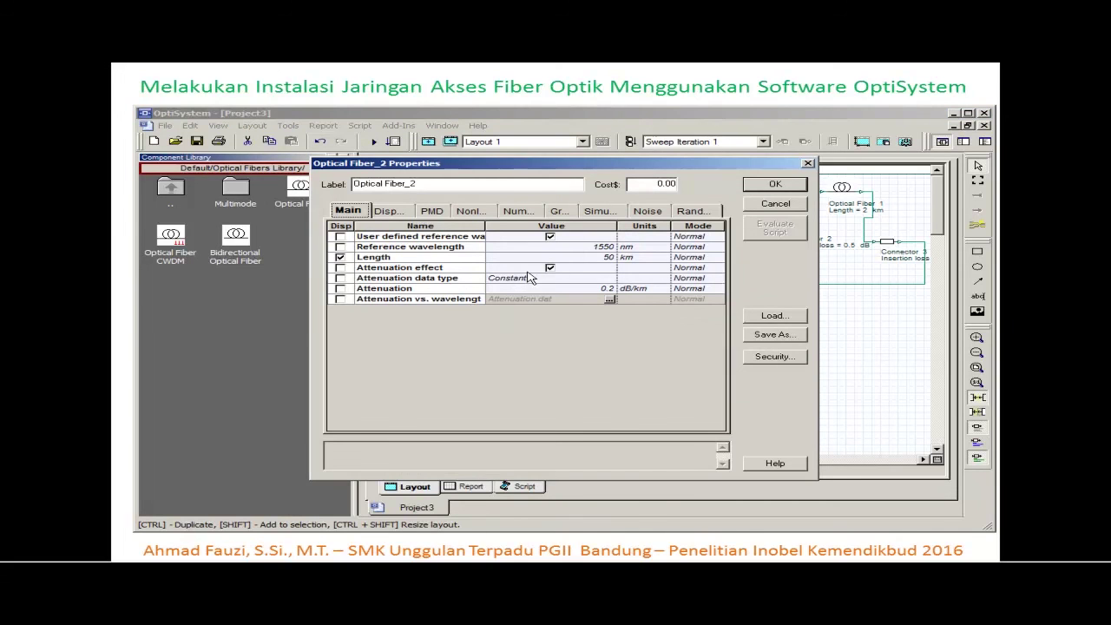
click(600, 258)
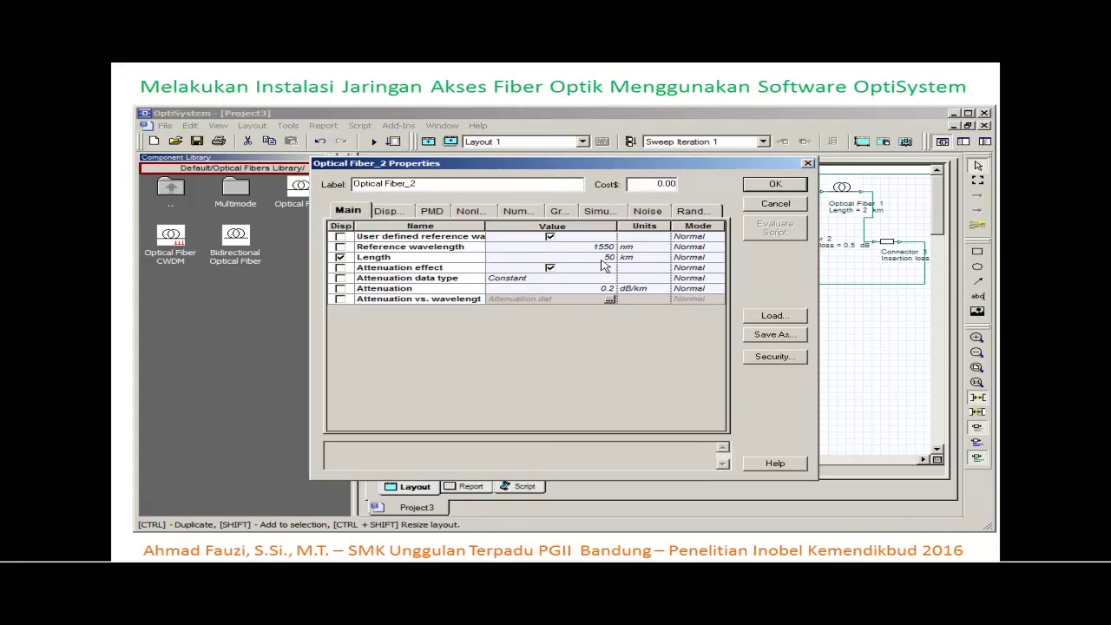
key(BackSpace)
key(BackSpace)
click(768, 187)
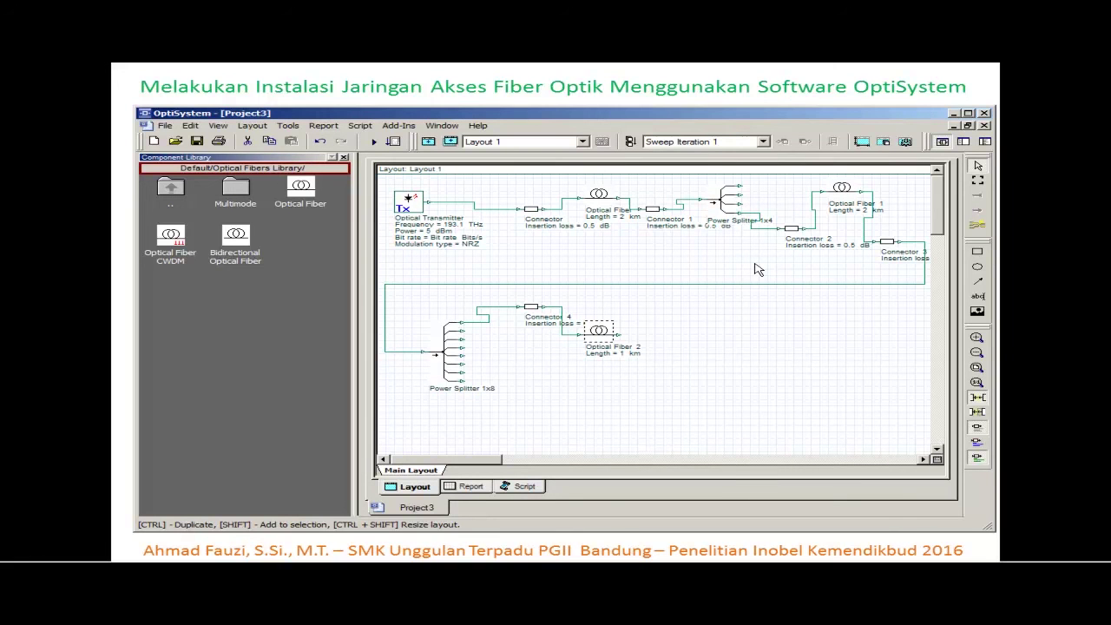
- Place a sixth Connector from the Passives Library's optical connectors to the upper right of the third optical fiber, linked to the fiber's output
double_click(176, 198)
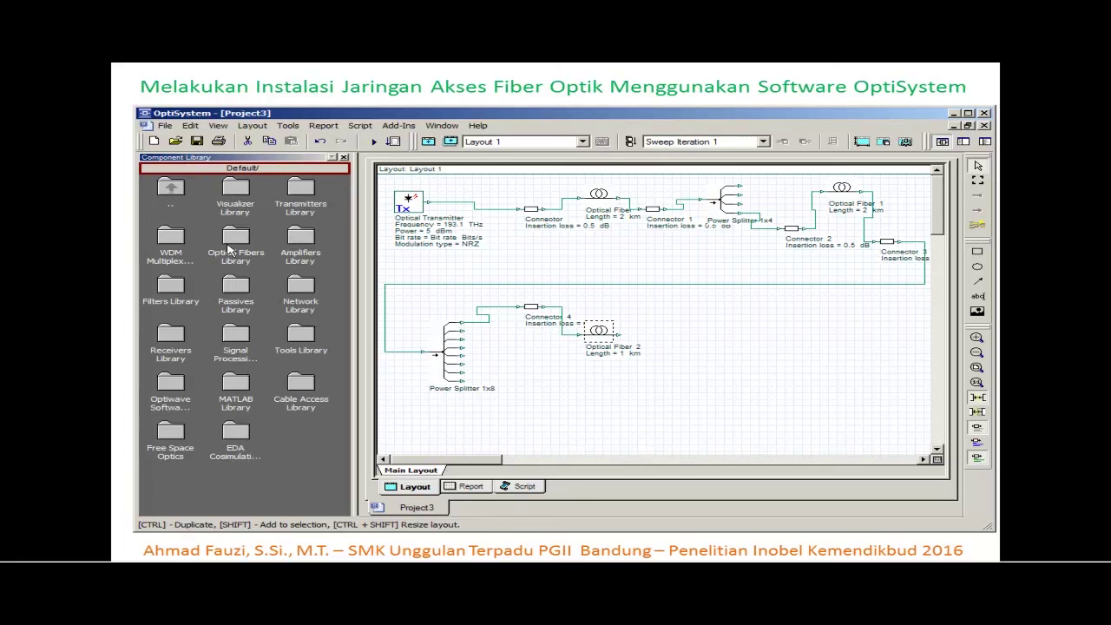
double_click(233, 290)
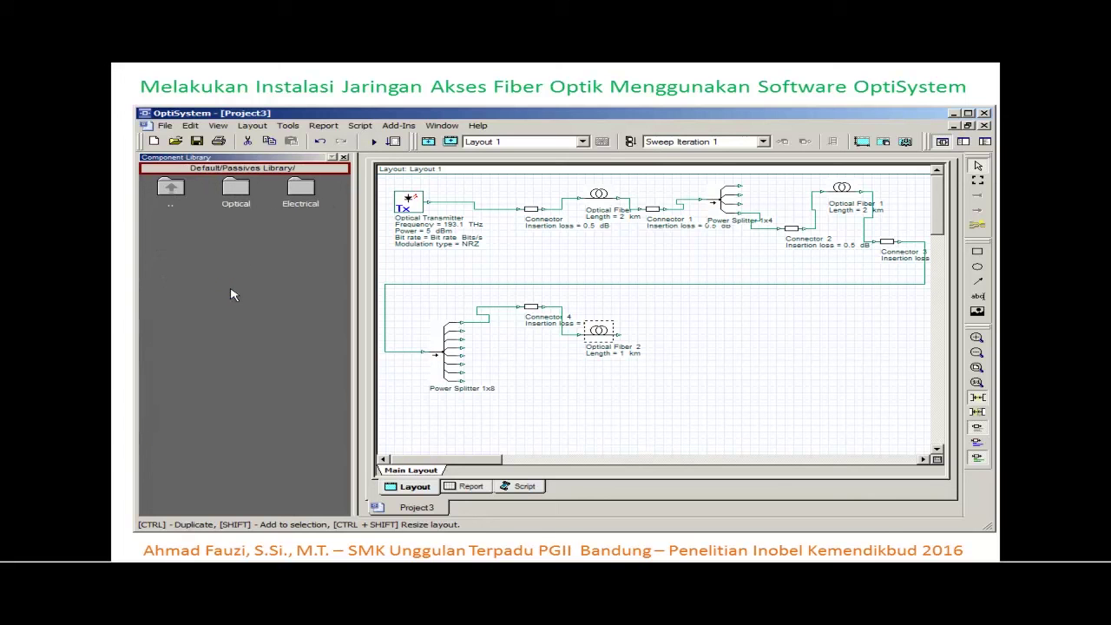
double_click(239, 201)
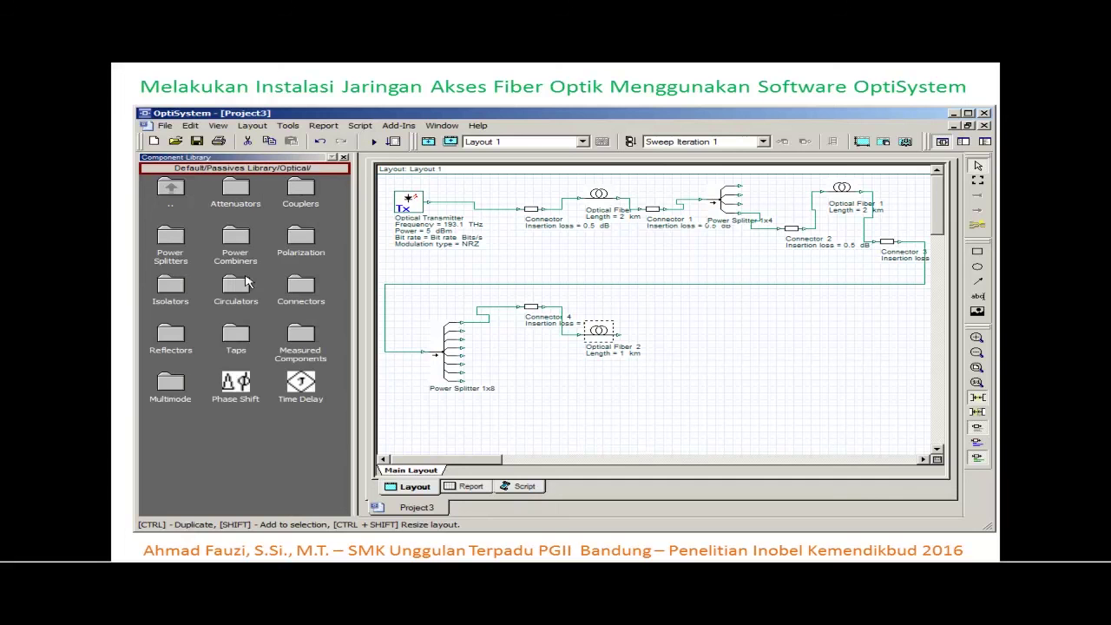
double_click(301, 287)
click(241, 187)
drag(240, 187, 682, 315)
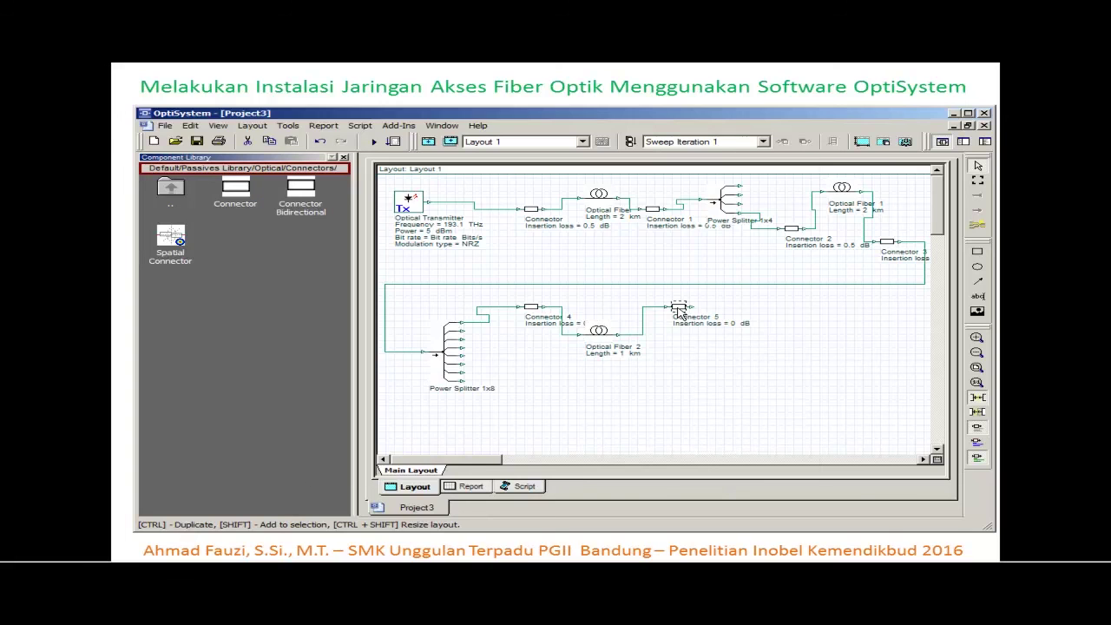
- Set the sixth connector's insertion loss to 0.5 dB
double_click(681, 310)
click(613, 237)
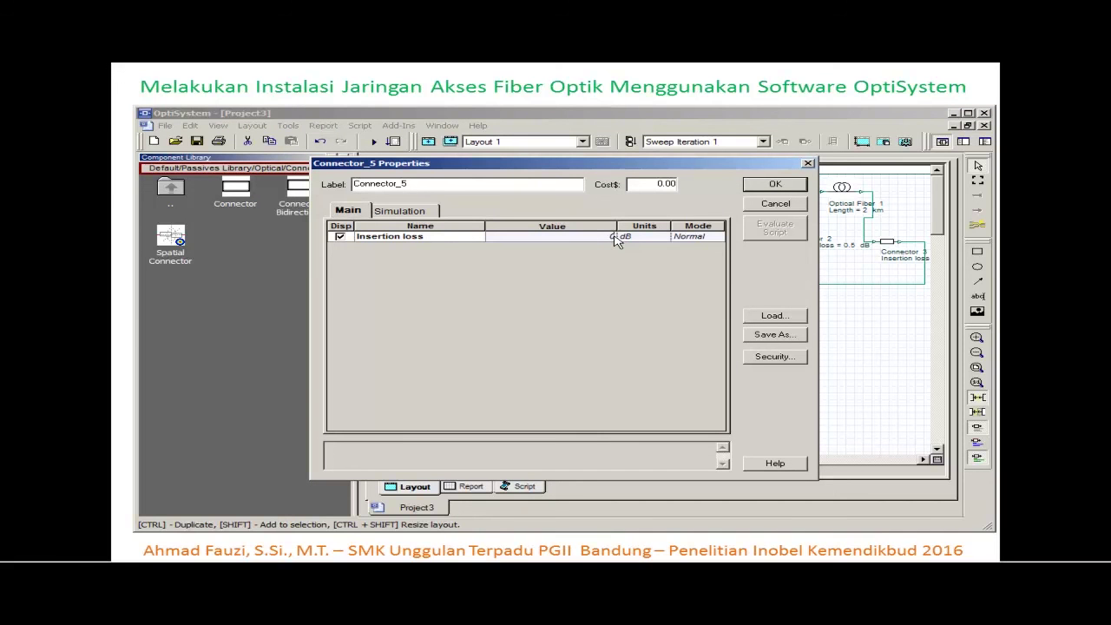
text(.5)
key(Return)
click(781, 190)
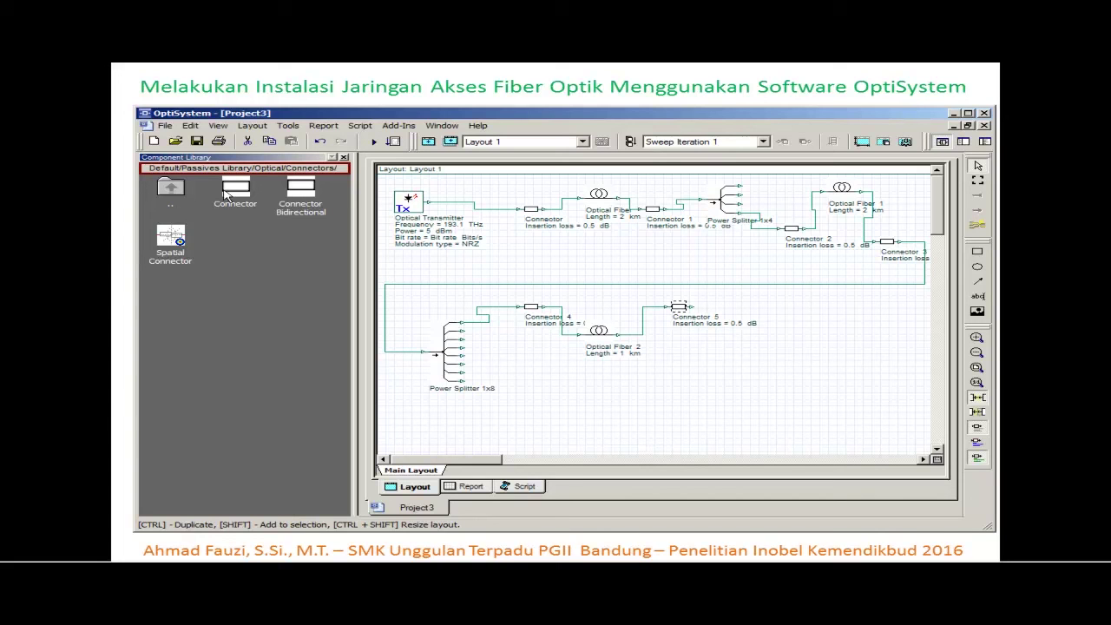
- Place an Optical Receiver from the Receivers Library to the lower right of the sixth connector, linked to the connector's output
double_click(172, 192)
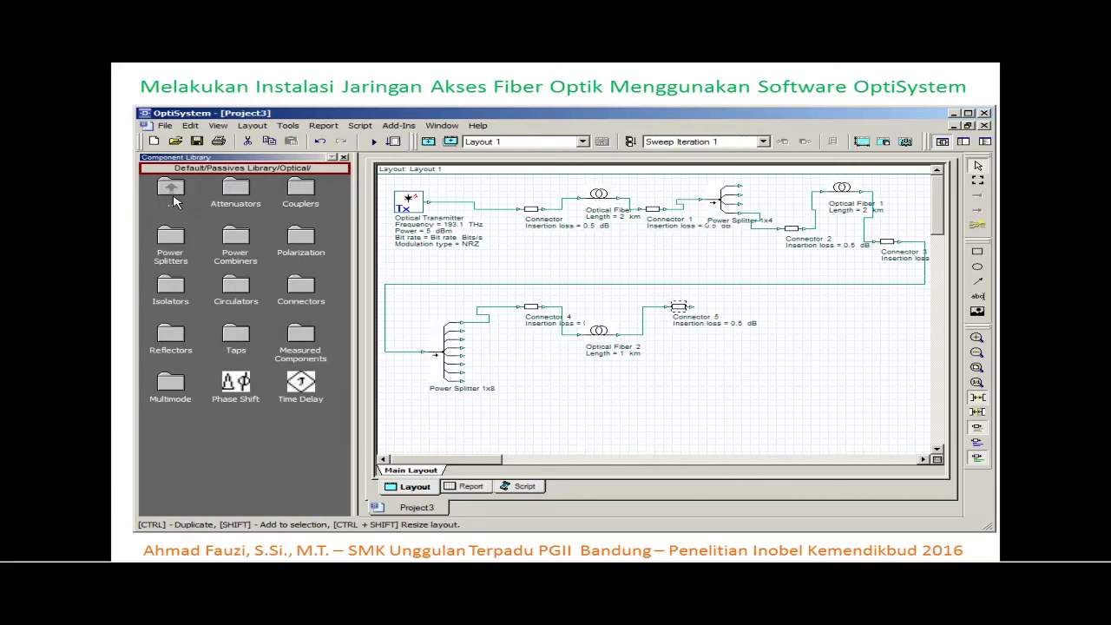
double_click(171, 193)
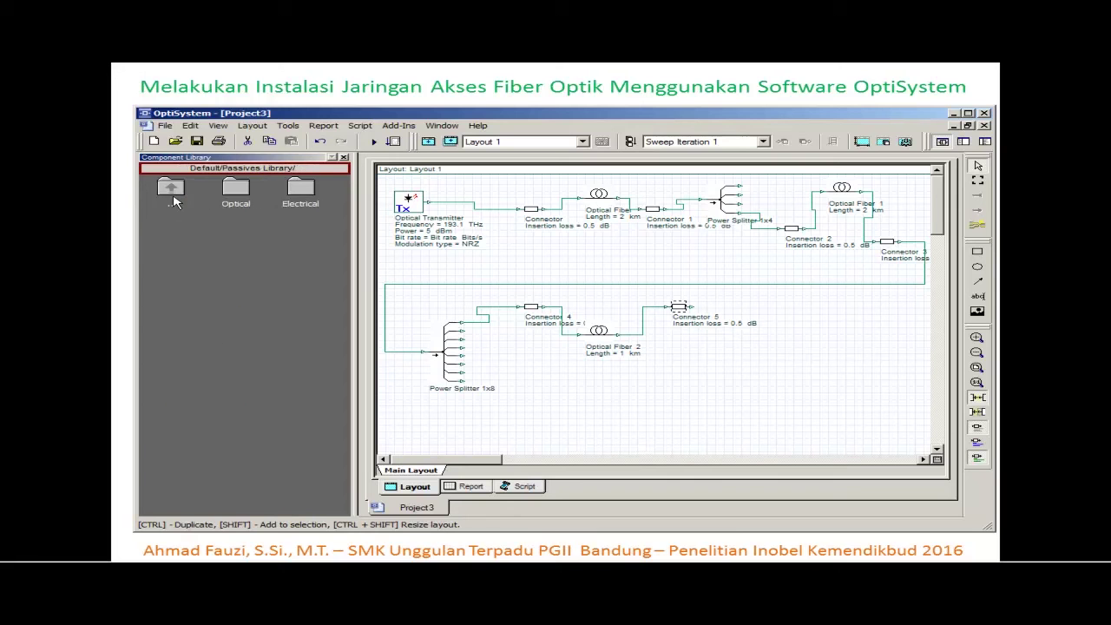
double_click(172, 193)
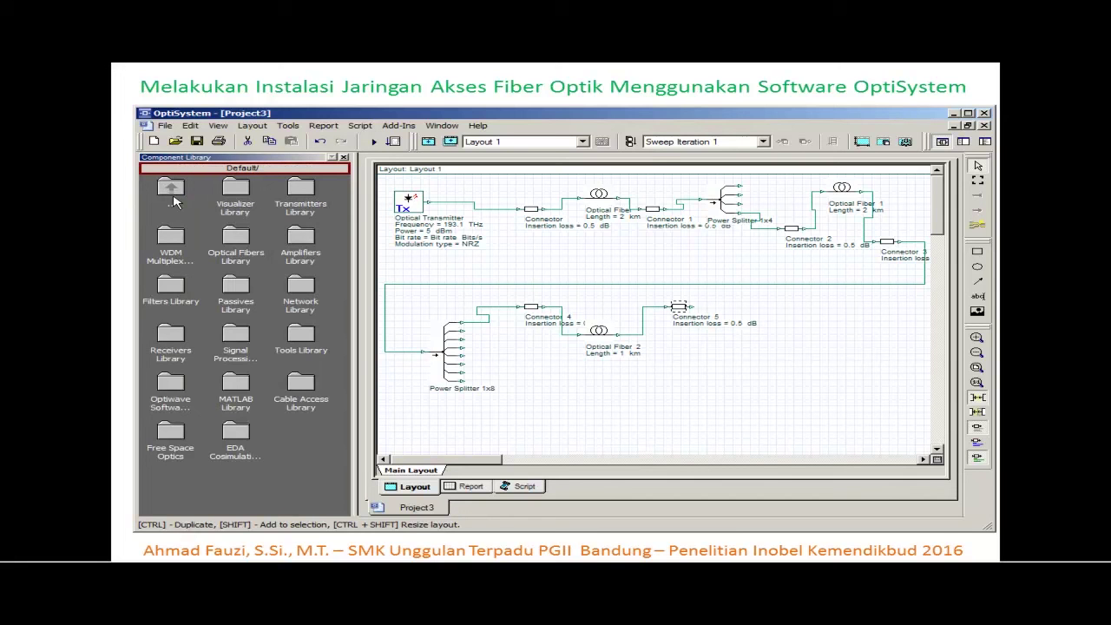
double_click(176, 347)
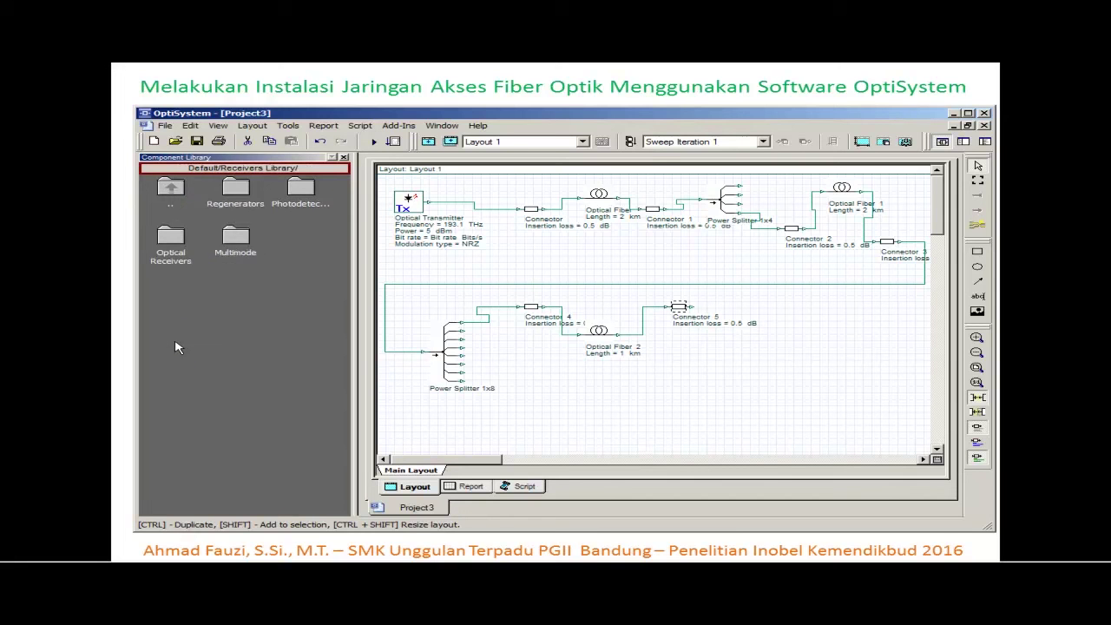
double_click(179, 245)
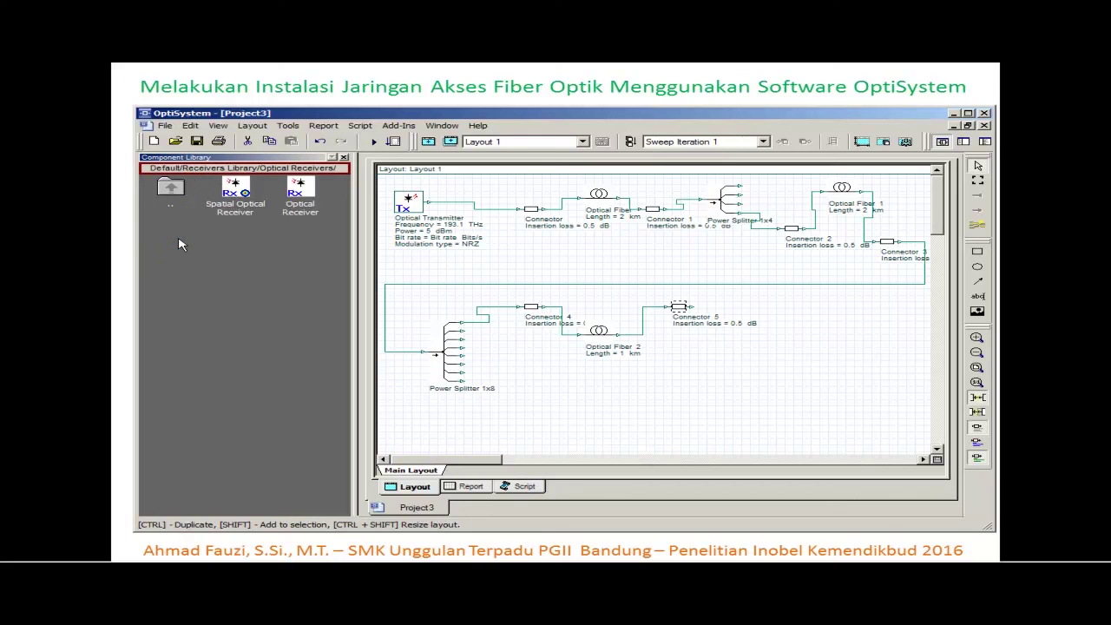
click(298, 191)
drag(341, 199, 780, 364)
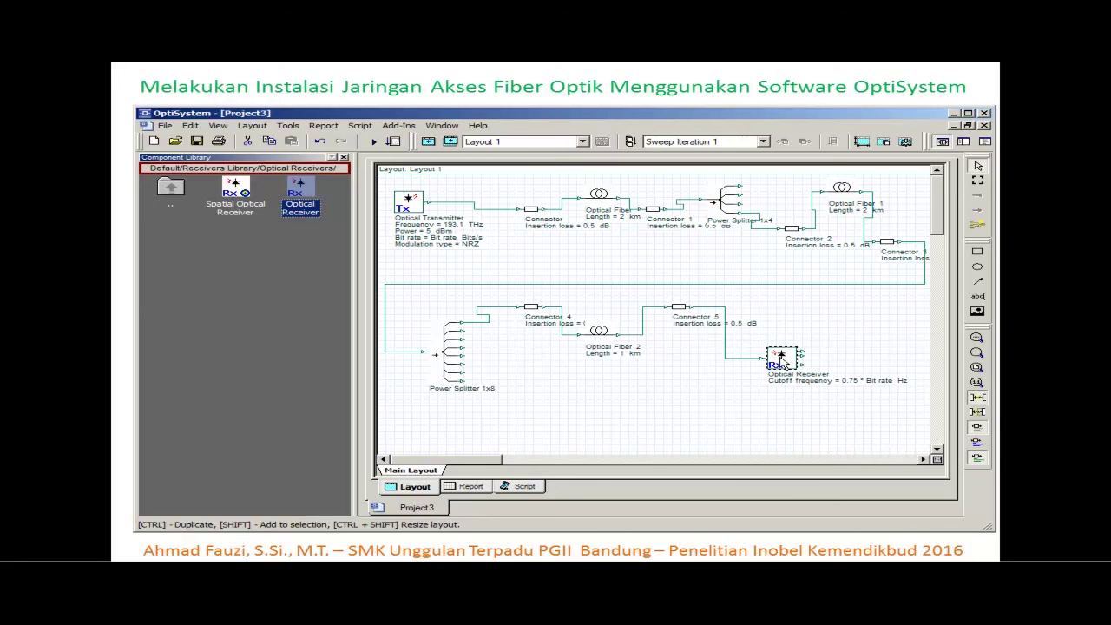